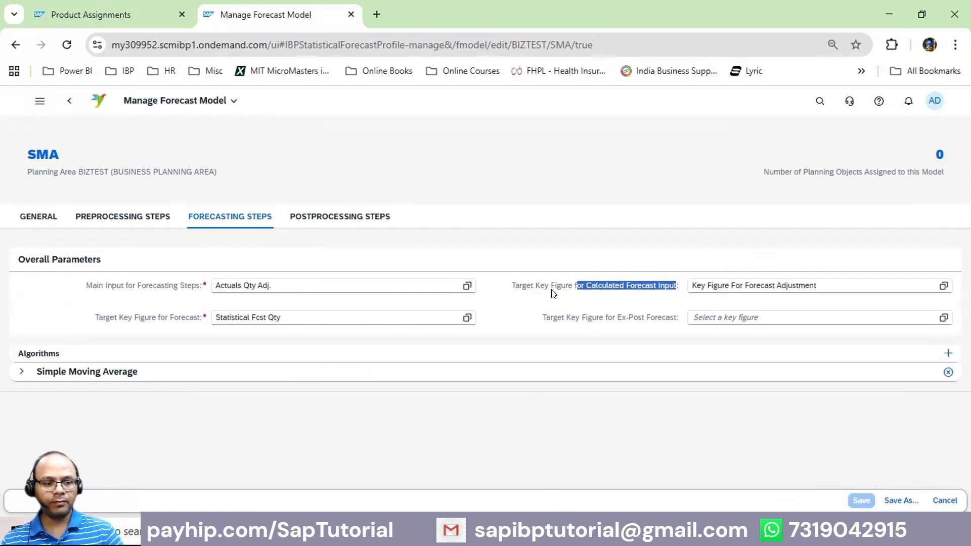
- Clear the Target Key Figure for Calculated Forecast Input in the SMA model's forecasting steps
{"action": "left_click", "coordinate": [51, 225]}
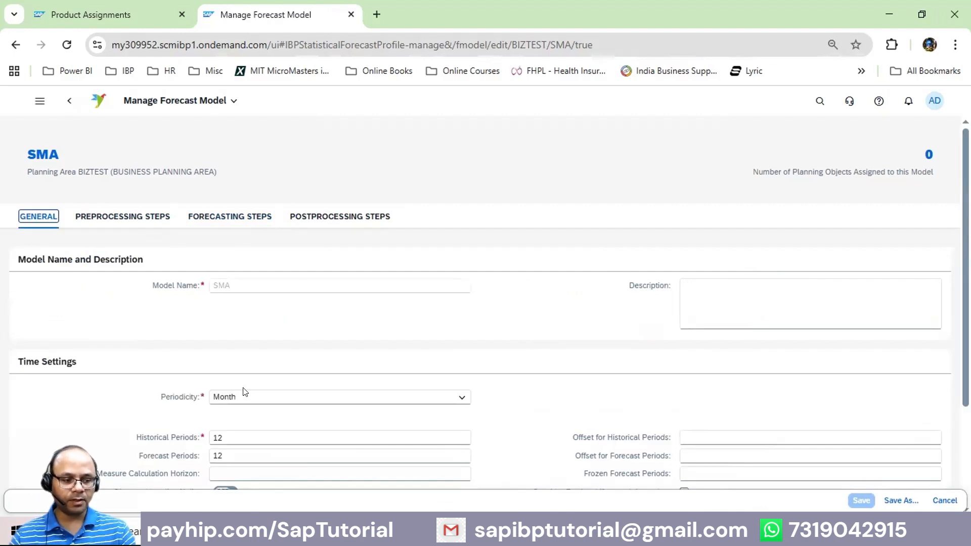
{"action": "scroll", "coordinate": [218, 382], "scroll_direction": "down", "scroll_amount": 2}
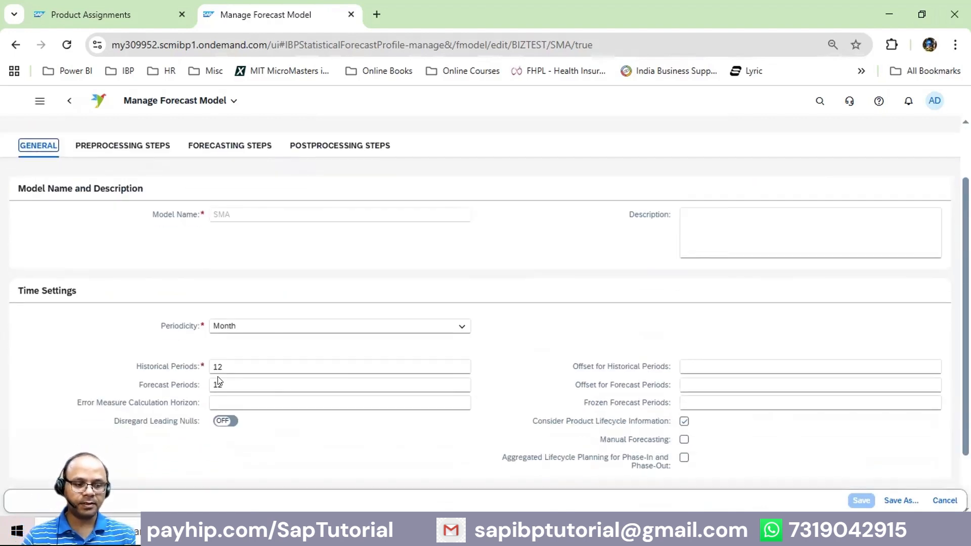
{"action": "left_click", "coordinate": [218, 148]}
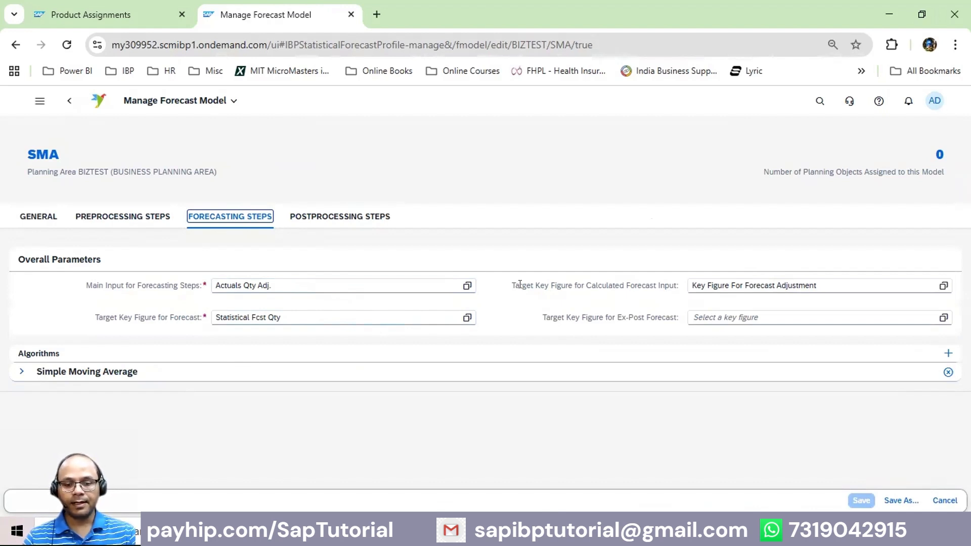
{"action": "left_click_drag", "start_coordinate": [510, 285], "coordinate": [679, 285]}
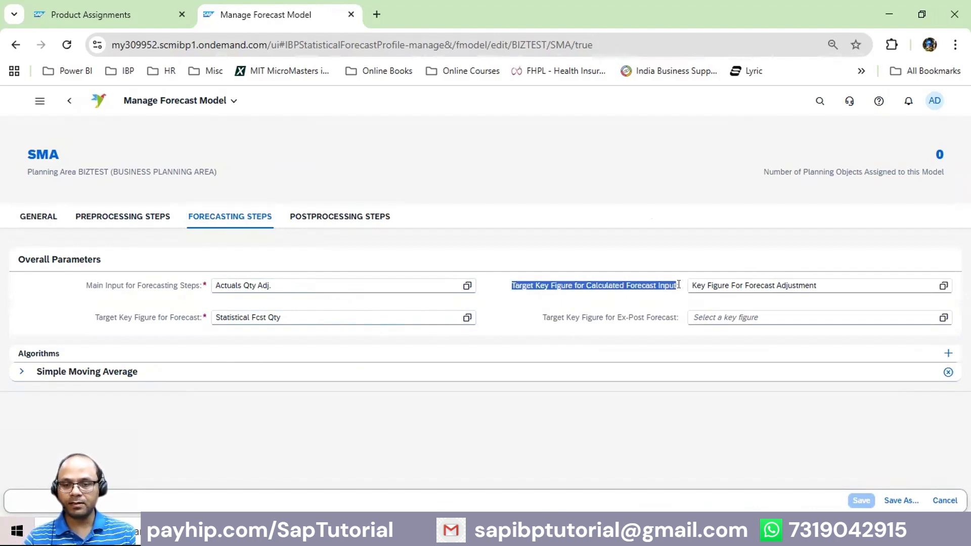
{"action": "left_click", "coordinate": [881, 289]}
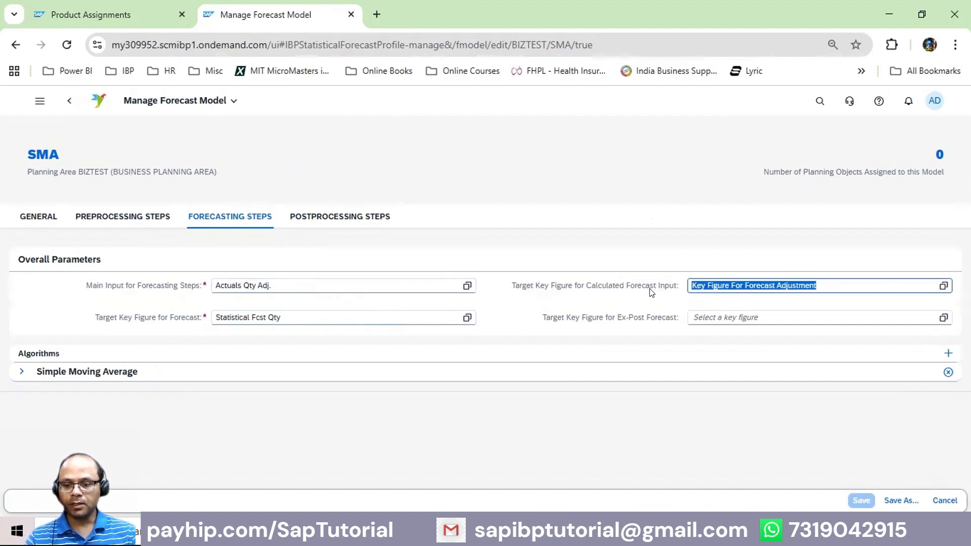
{"action": "key", "text": "Delete"}
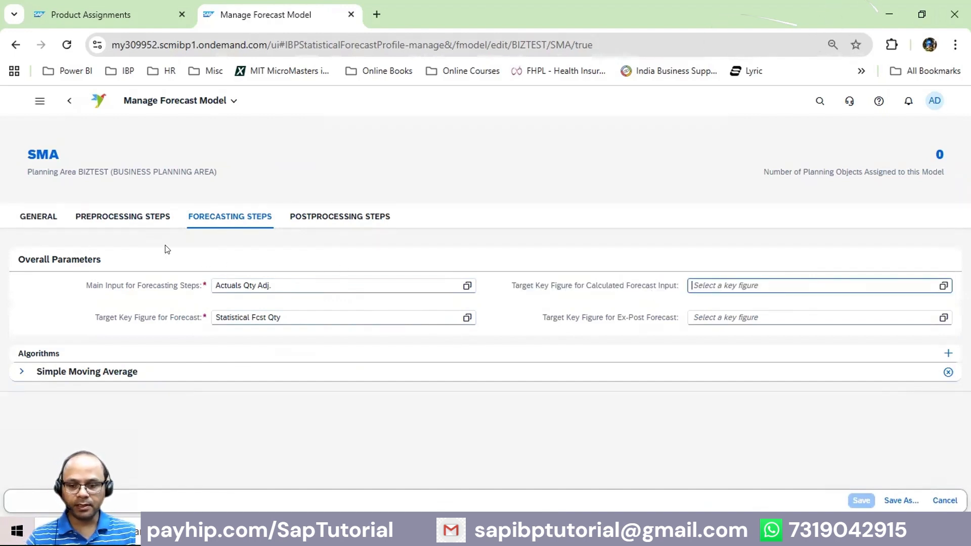
- Disable Consider Product Lifecycle Information in the SMA model's general time settings and save the model
{"action": "left_click", "coordinate": [56, 216]}
{"action": "scroll", "coordinate": [662, 440], "scroll_direction": "down", "scroll_amount": 3}
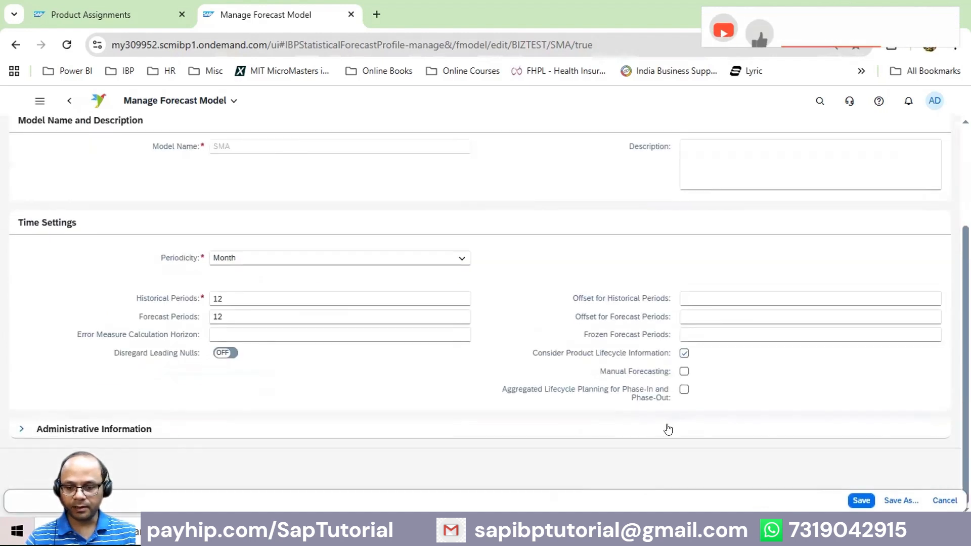
{"action": "left_click", "coordinate": [684, 354]}
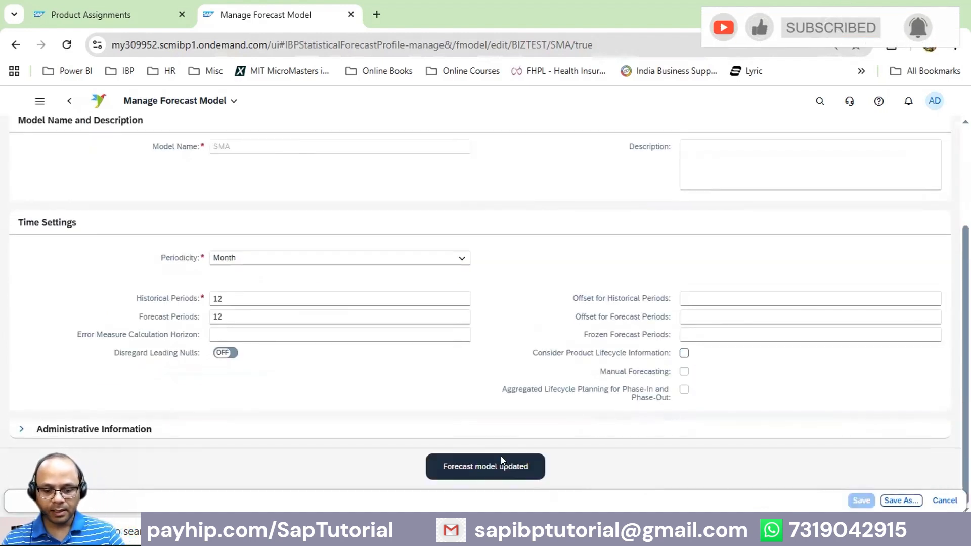
- Switch to the ActualsVsStat.xlsm workbook in Excel and examine the key figure rows of products 22222-1 and FG126
{"action": "left_click", "coordinate": [488, 532]}
{"action": "left_click", "coordinate": [446, 461]}
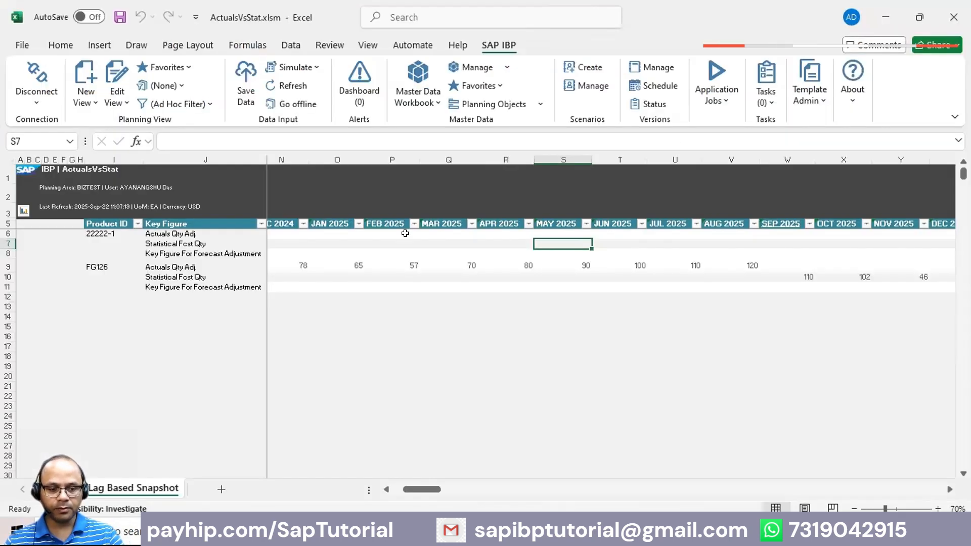
{"action": "left_click", "coordinate": [97, 233]}
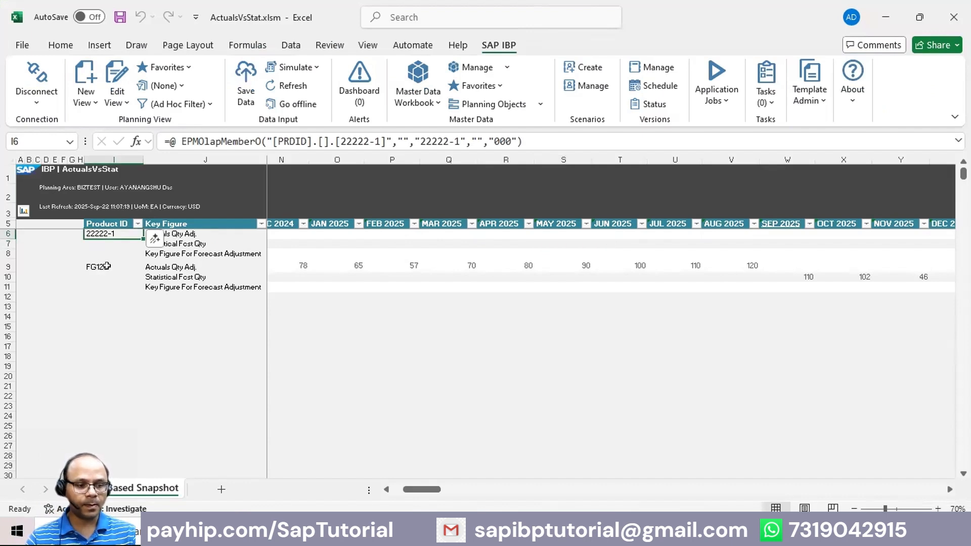
{"action": "left_click", "coordinate": [216, 242]}
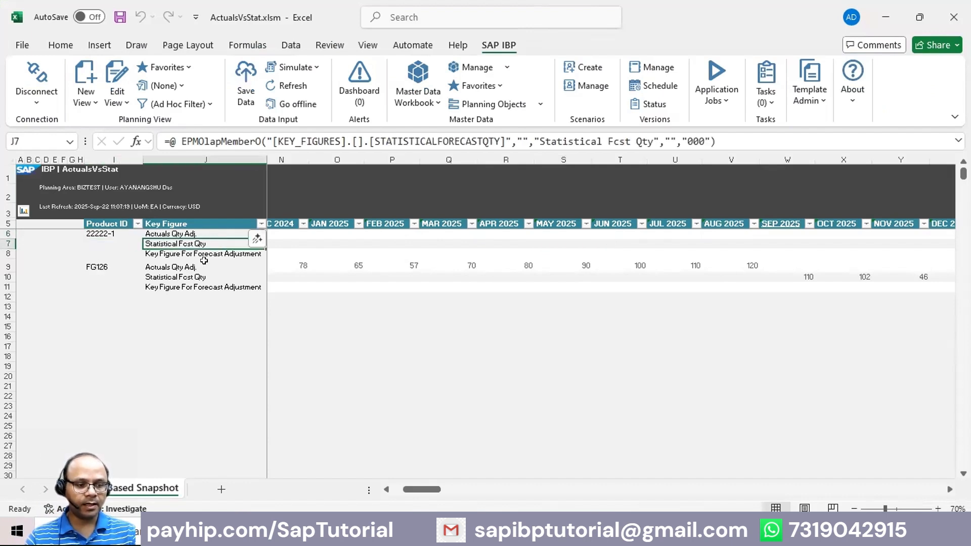
{"action": "left_click", "coordinate": [190, 233]}
{"action": "left_click", "coordinate": [202, 241]}
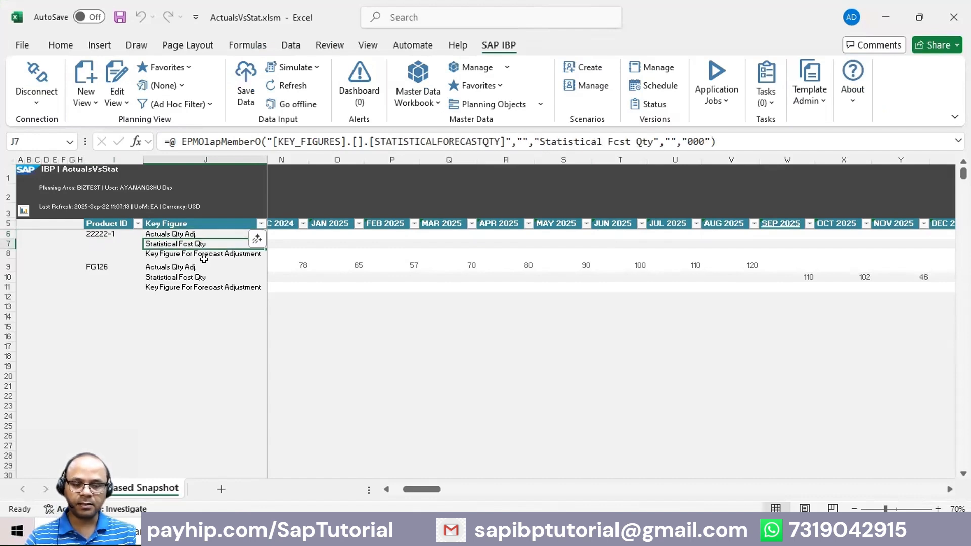
{"action": "left_click", "coordinate": [204, 256]}
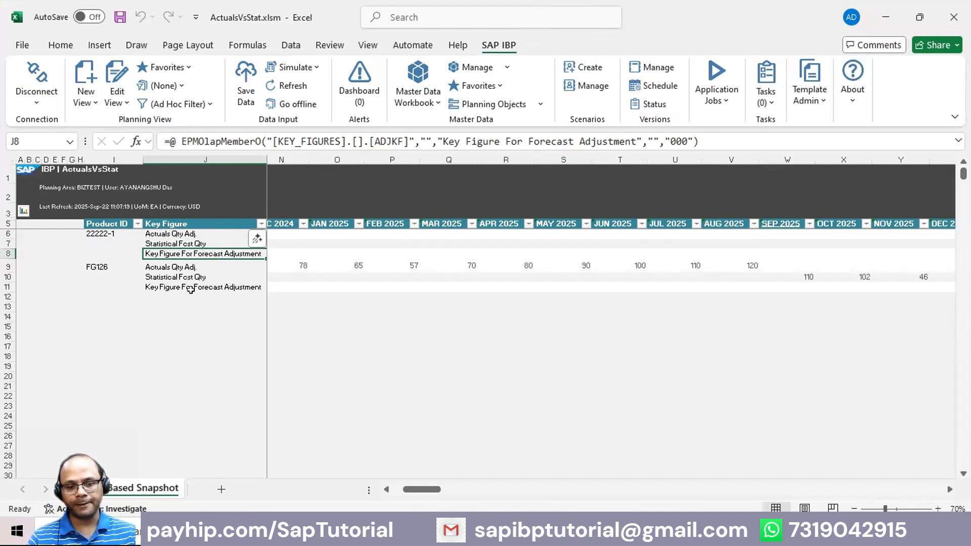
{"action": "left_click", "coordinate": [95, 260]}
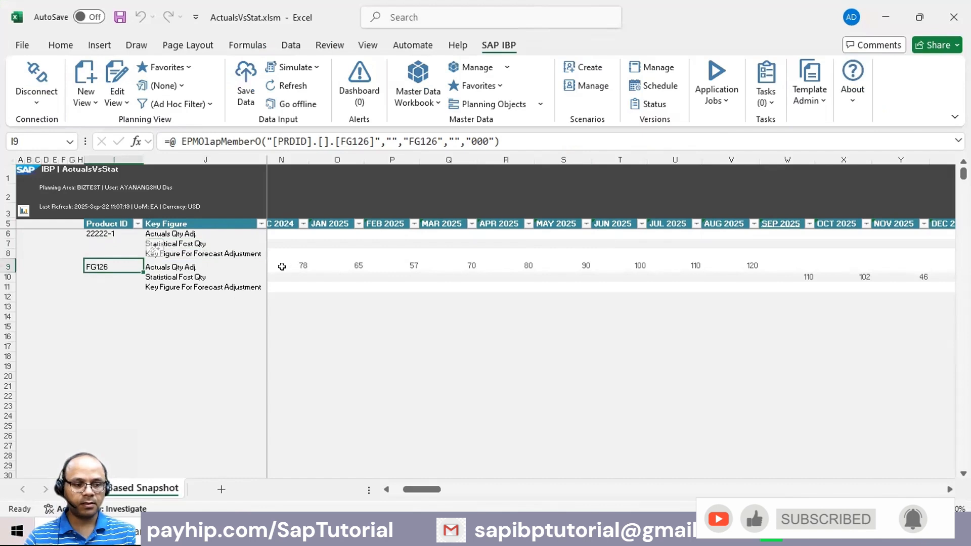
{"action": "left_click", "coordinate": [111, 236]}
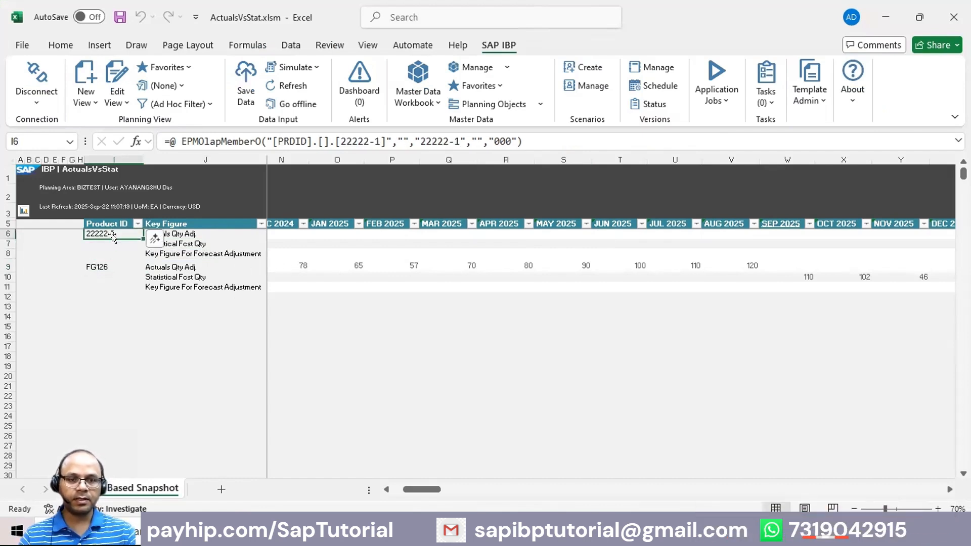
{"action": "left_click", "coordinate": [101, 269]}
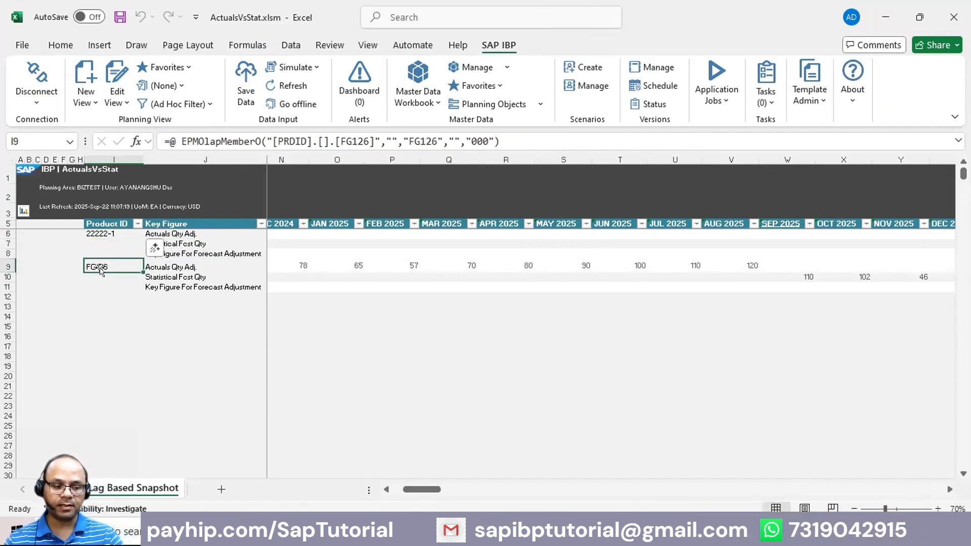
{"action": "left_click", "coordinate": [98, 232]}
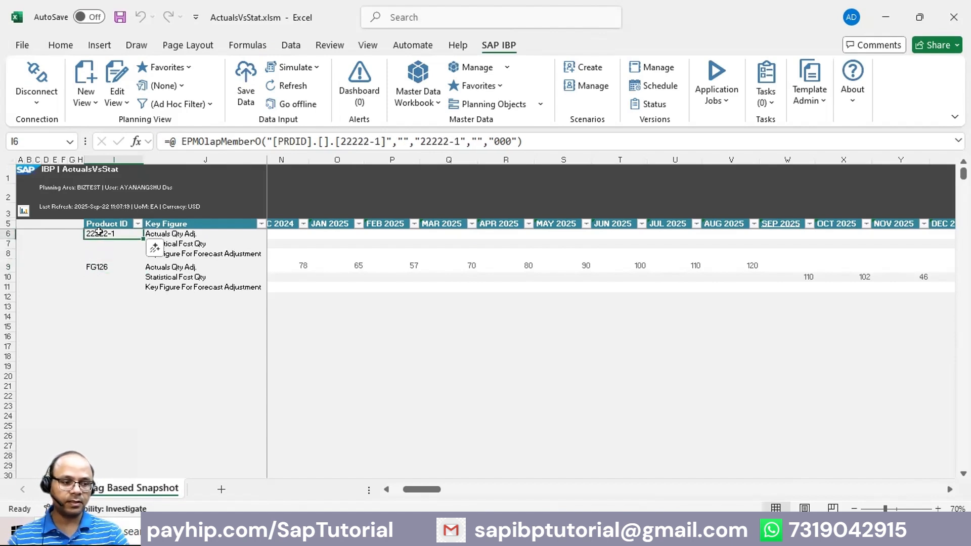
{"action": "left_click", "coordinate": [100, 266]}
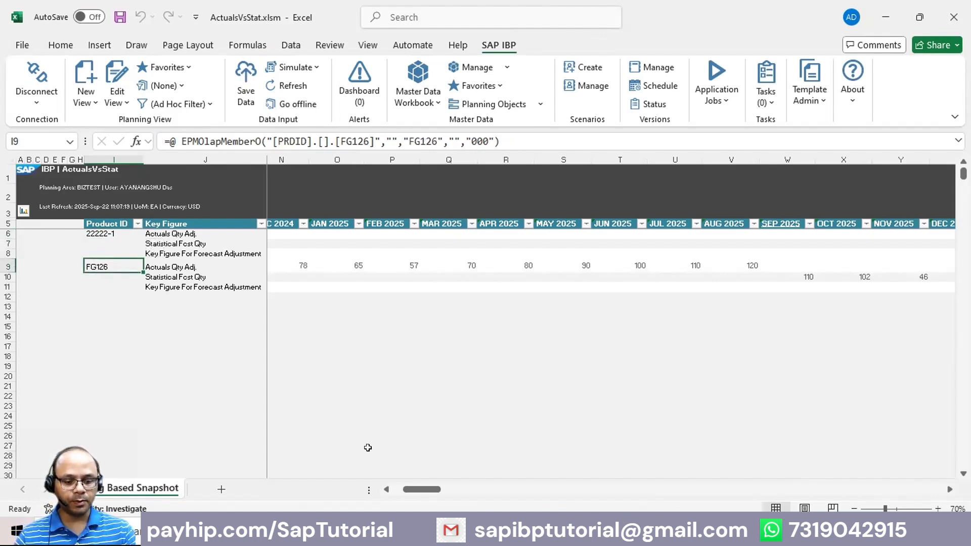
- Switch back to the browser and open product 22222-1 from the product lifecycle list to examine its reference product assignment
{"action": "mouse_move", "coordinate": [455, 533]}
{"action": "left_click", "coordinate": [548, 466]}
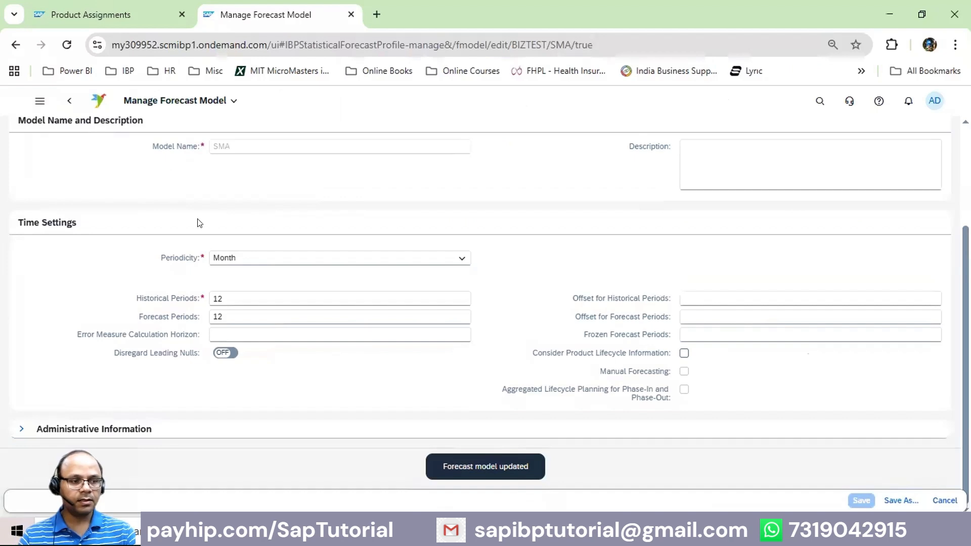
{"action": "left_click", "coordinate": [102, 14]}
{"action": "scroll", "coordinate": [336, 282], "scroll_direction": "up", "scroll_amount": 4}
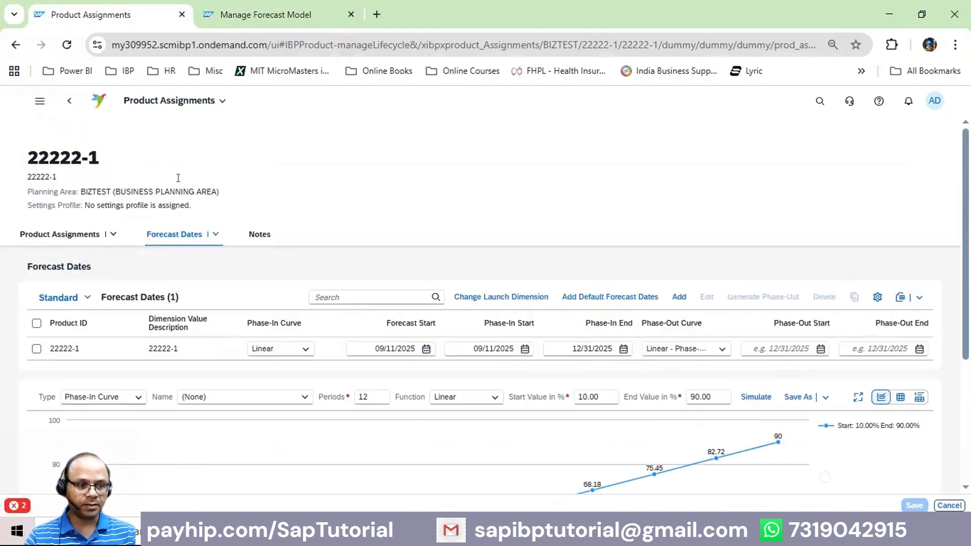
{"action": "left_click", "coordinate": [75, 101]}
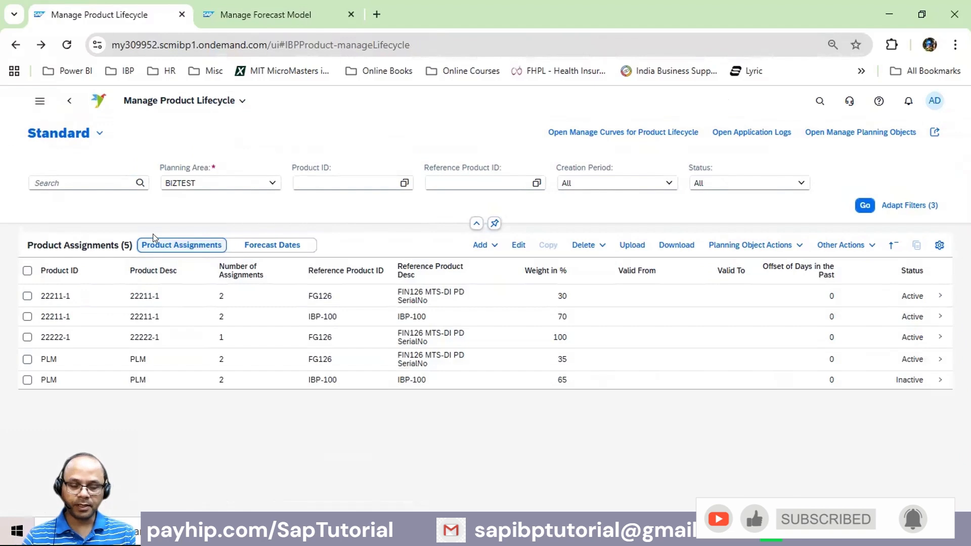
{"action": "left_click", "coordinate": [56, 338]}
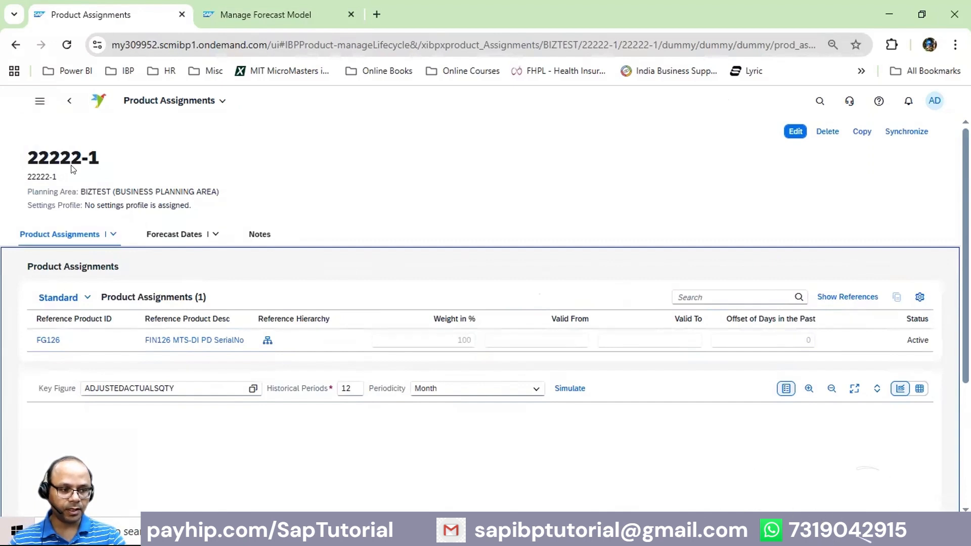
{"action": "left_click_drag", "start_coordinate": [101, 158], "coordinate": [25, 160]}
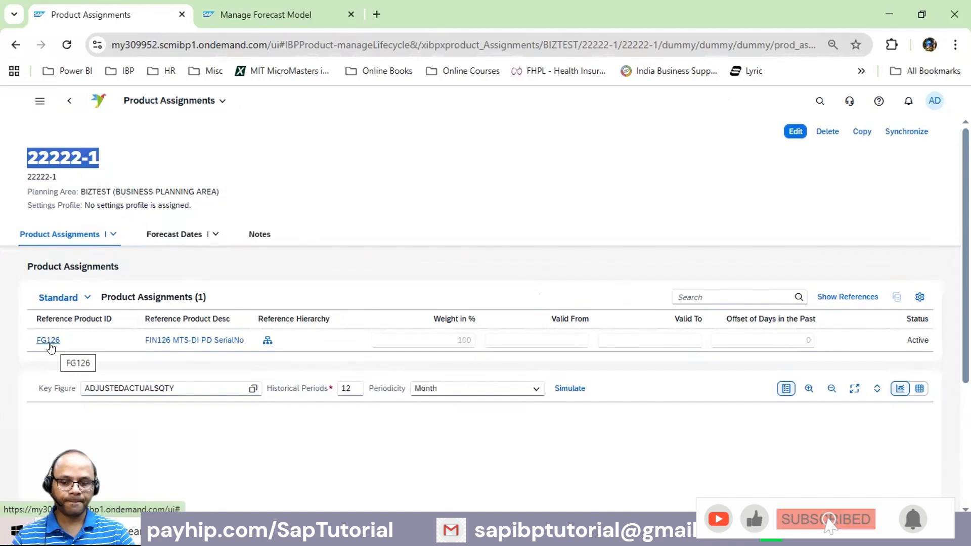
- Examine the forecast dates and the phase-in curve of product 22222-1
{"action": "left_click", "coordinate": [178, 234]}
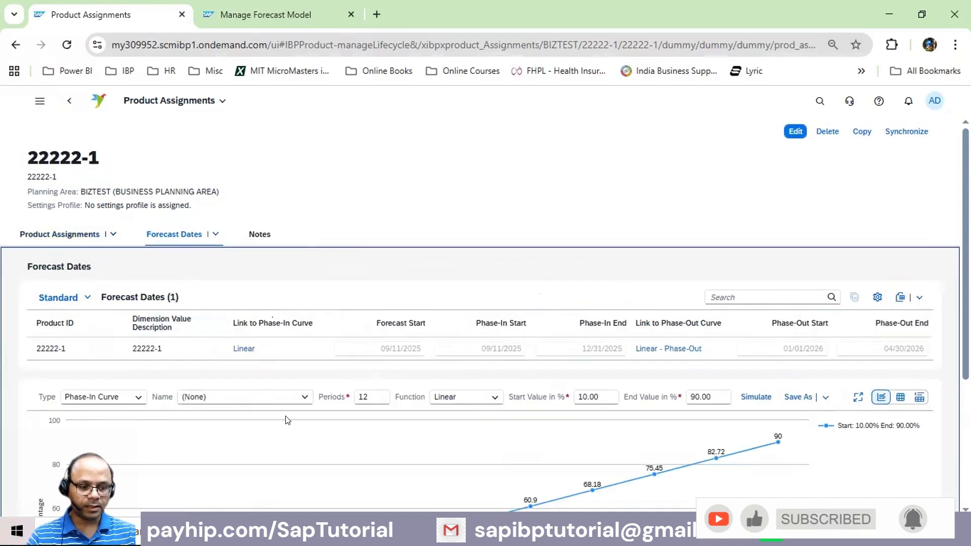
{"action": "scroll", "coordinate": [288, 421], "scroll_direction": "down", "scroll_amount": 5}
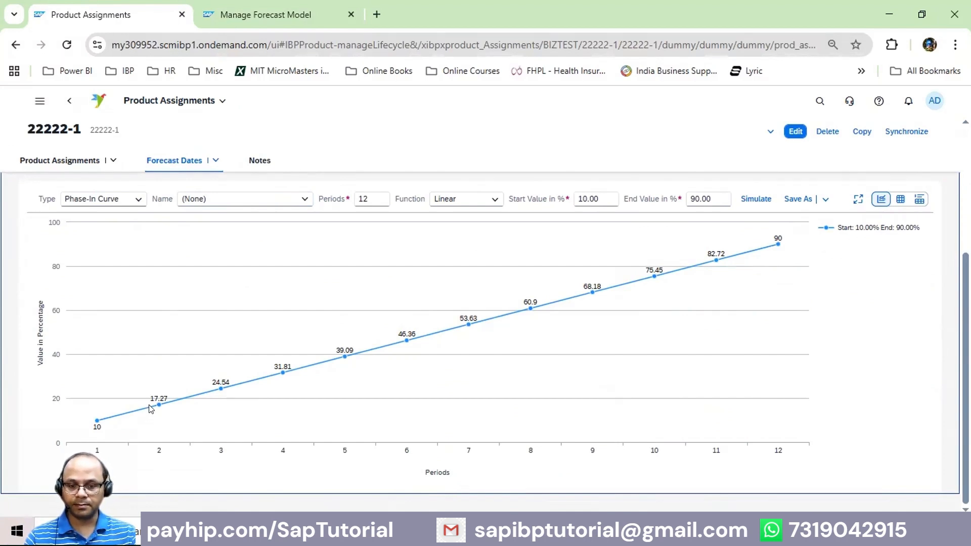
{"action": "scroll", "coordinate": [150, 409], "scroll_direction": "up", "scroll_amount": 2}
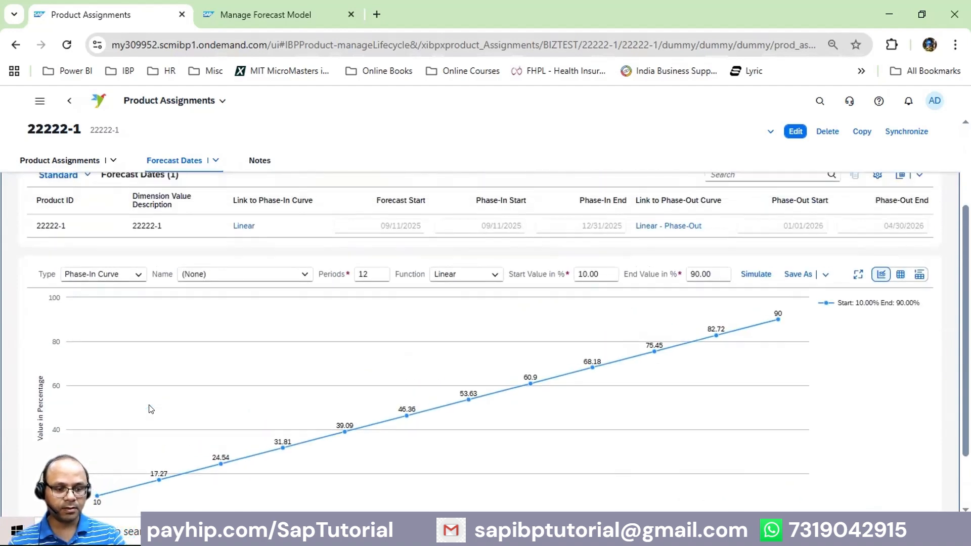
{"action": "scroll", "coordinate": [151, 408], "scroll_direction": "up", "scroll_amount": 3}
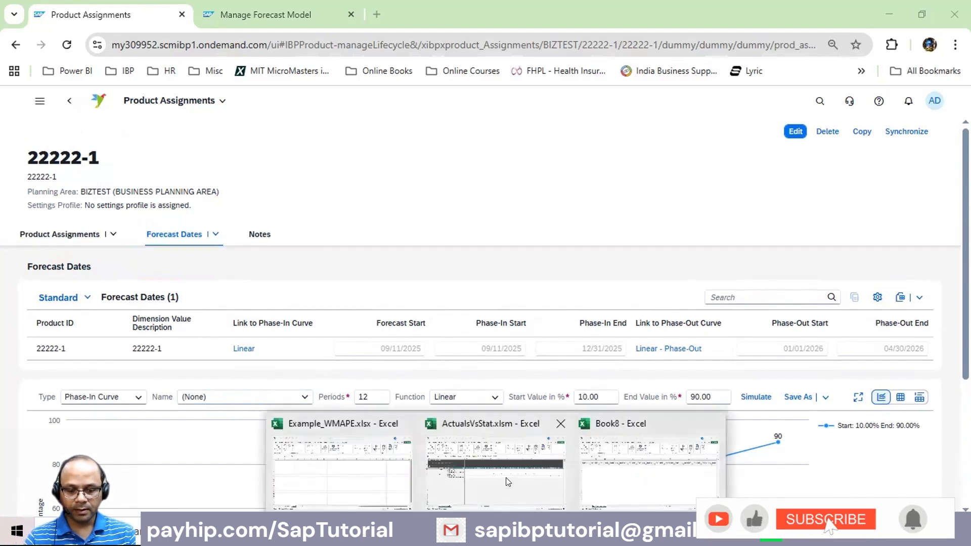
- Switch to ActualsVsStat.xlsm in Excel and set up a one-time Statistical Forecasting run with forecast model SMA
{"action": "left_click", "coordinate": [552, 479]}
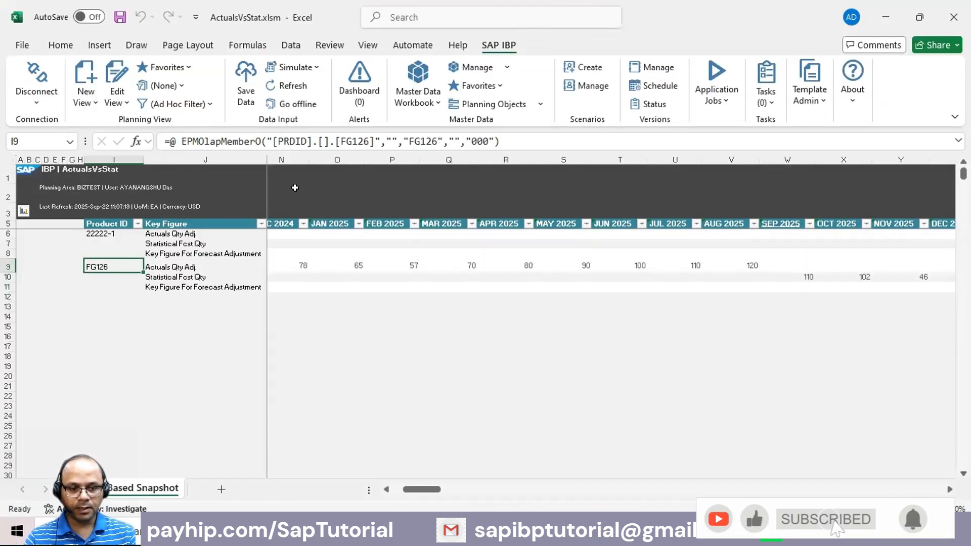
{"action": "left_click", "coordinate": [714, 104]}
{"action": "left_click", "coordinate": [860, 135]}
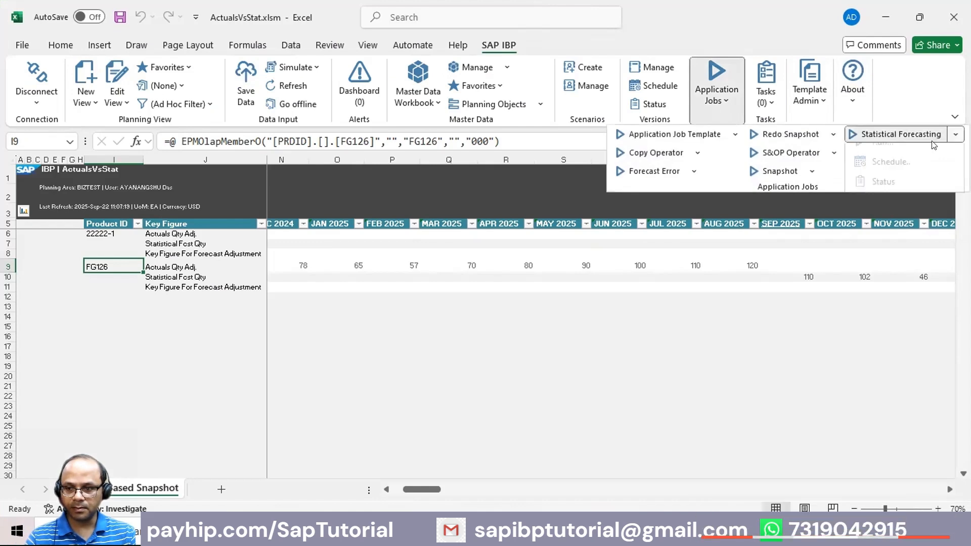
{"action": "left_click", "coordinate": [884, 154]}
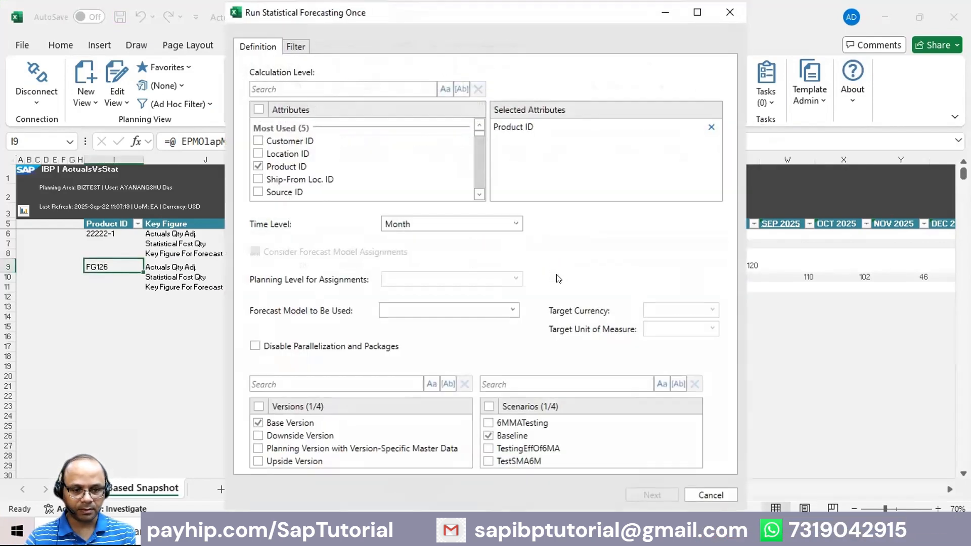
{"action": "left_click", "coordinate": [467, 310]}
{"action": "left_click", "coordinate": [395, 363]}
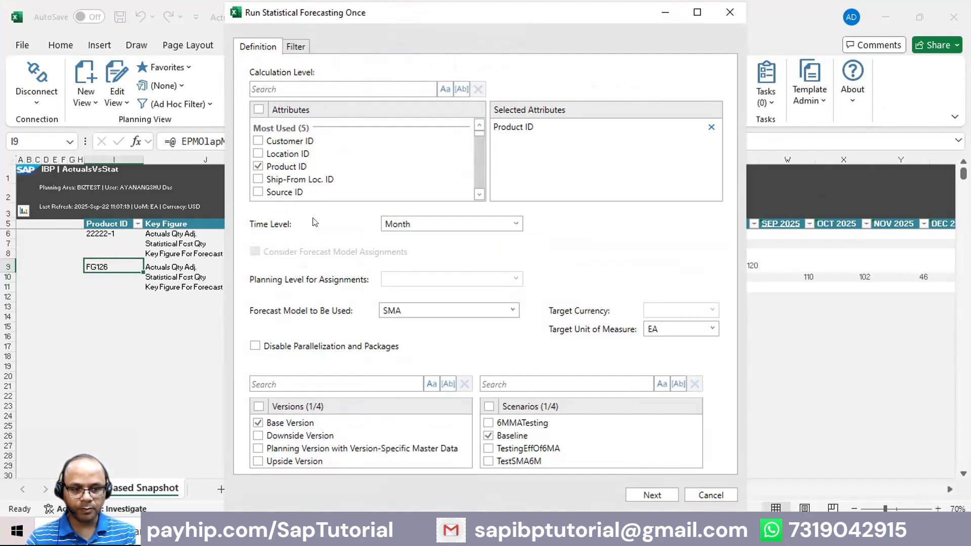
- Check the run's Product ID filter, then execute the SMA forecasting job and close its status message
{"action": "left_click", "coordinate": [300, 50]}
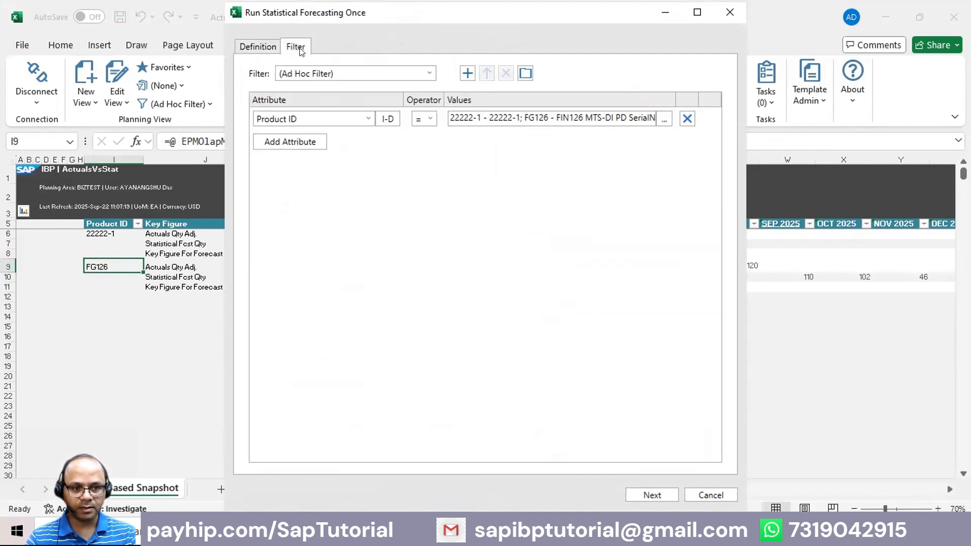
{"action": "left_click", "coordinate": [245, 49]}
{"action": "left_click", "coordinate": [650, 494]}
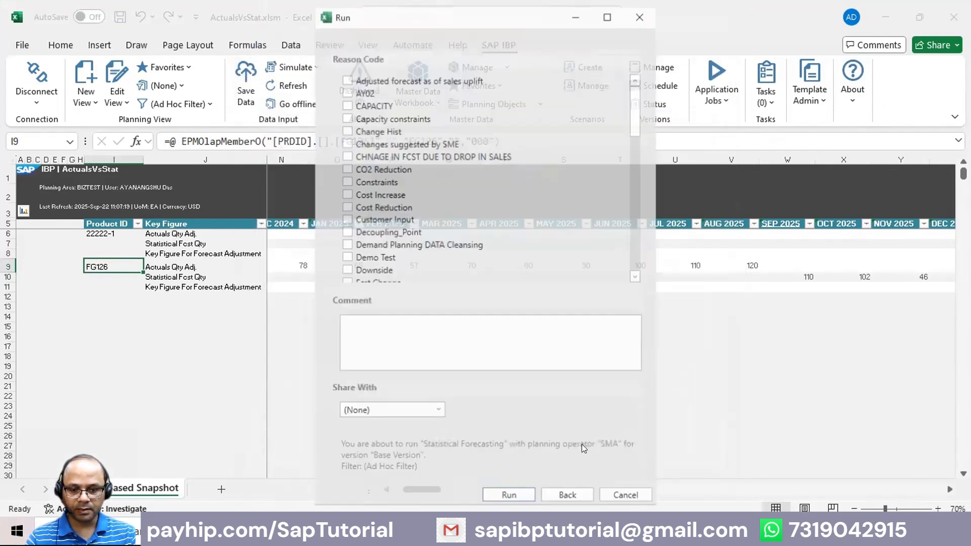
{"action": "left_click", "coordinate": [503, 500]}
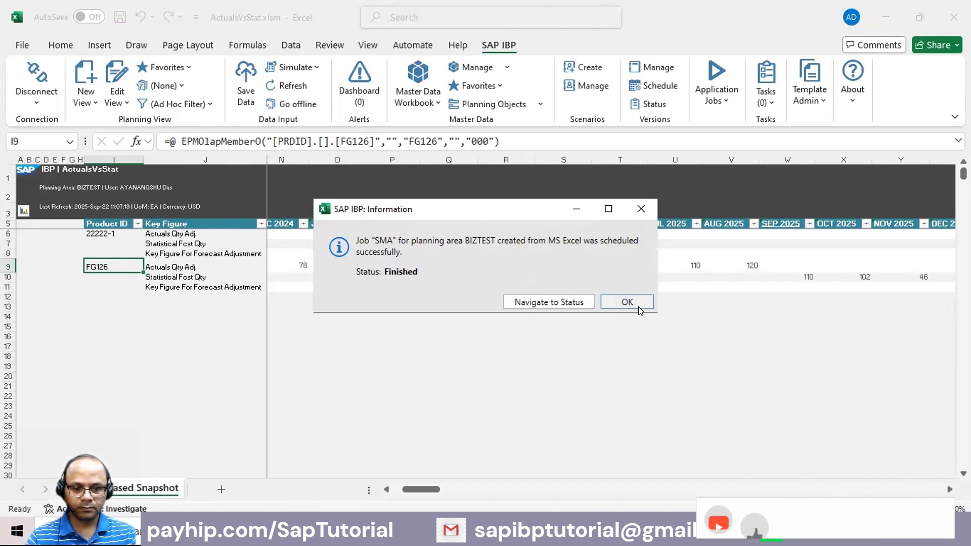
{"action": "left_click", "coordinate": [615, 300]}
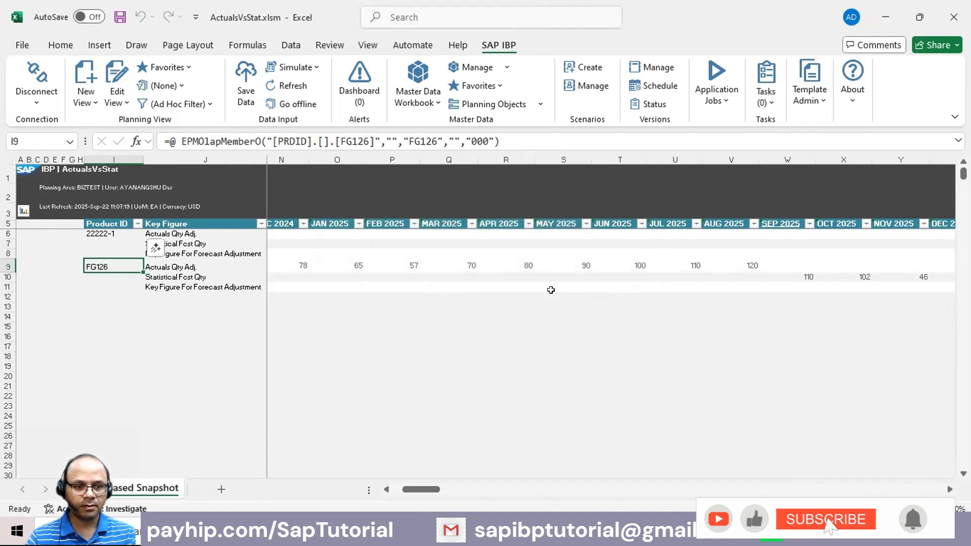
- Refresh the planning view and compare FG126's June to August 2025 actuals with its statistical forecast, alongside the key figures of 22222-1
{"action": "left_click", "coordinate": [288, 85]}
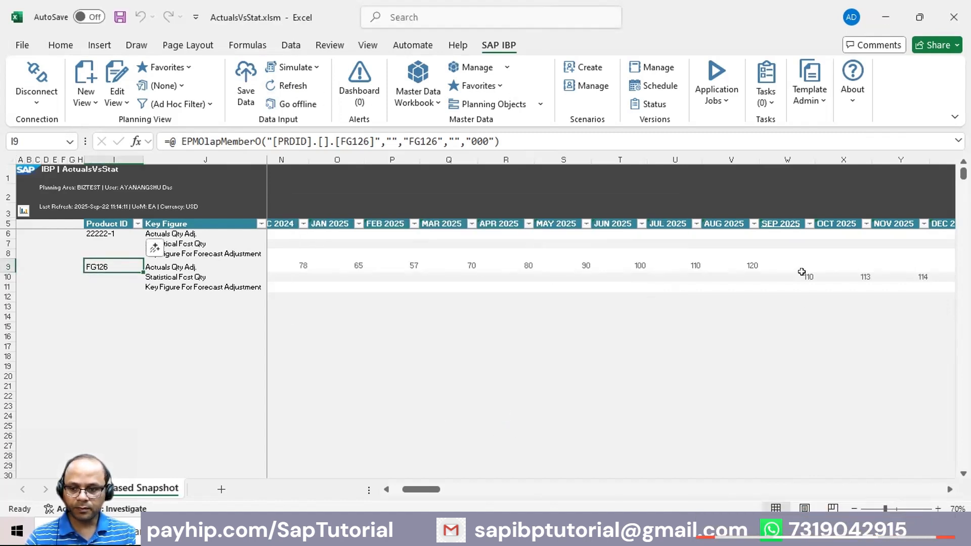
{"action": "left_click_drag", "start_coordinate": [632, 265], "coordinate": [723, 260]}
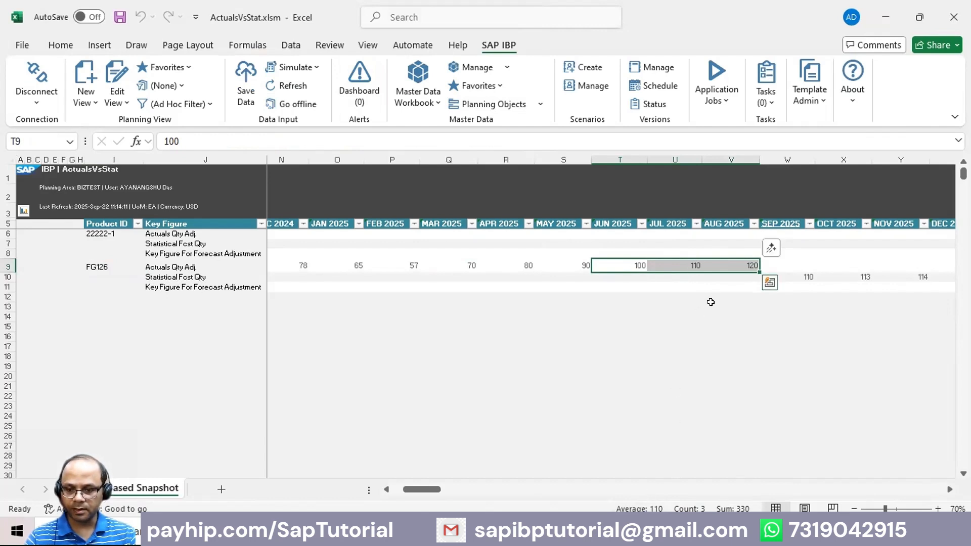
{"action": "left_click", "coordinate": [679, 265]}
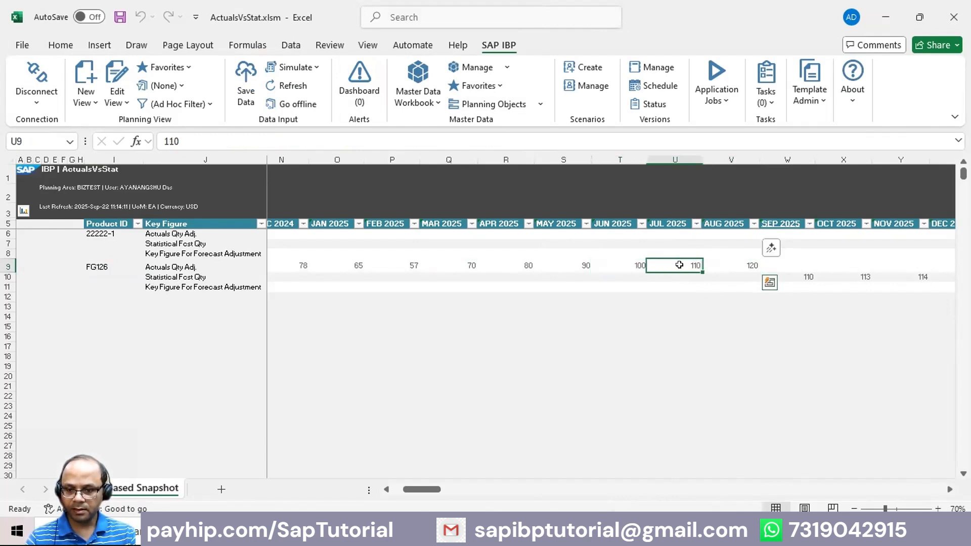
{"action": "left_click", "coordinate": [745, 264], "text": "ctrl"}
{"action": "left_click", "coordinate": [789, 276], "text": "ctrl"}
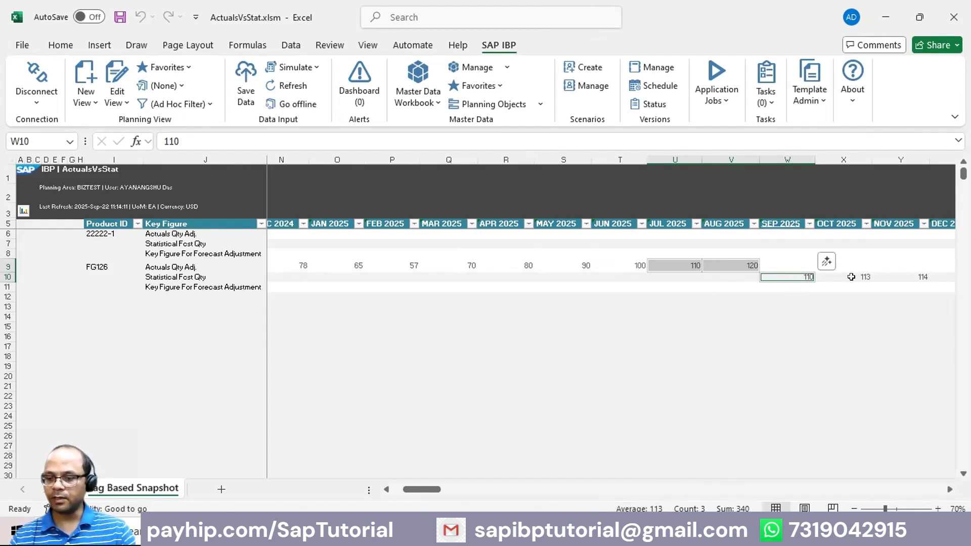
{"action": "left_click", "coordinate": [736, 264]}
{"action": "left_click", "coordinate": [780, 276], "text": "ctrl"}
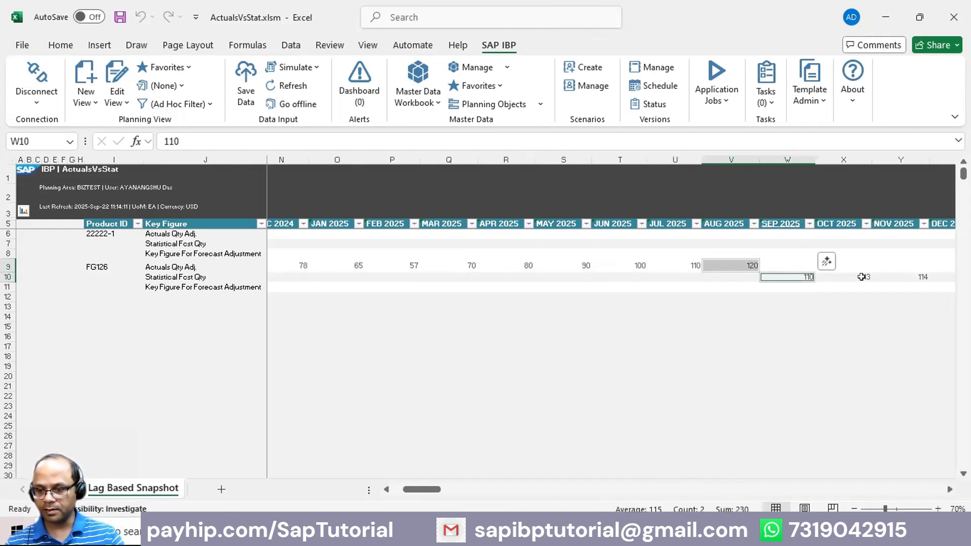
{"action": "left_click", "coordinate": [861, 277], "text": "ctrl"}
{"action": "left_click", "coordinate": [921, 275]}
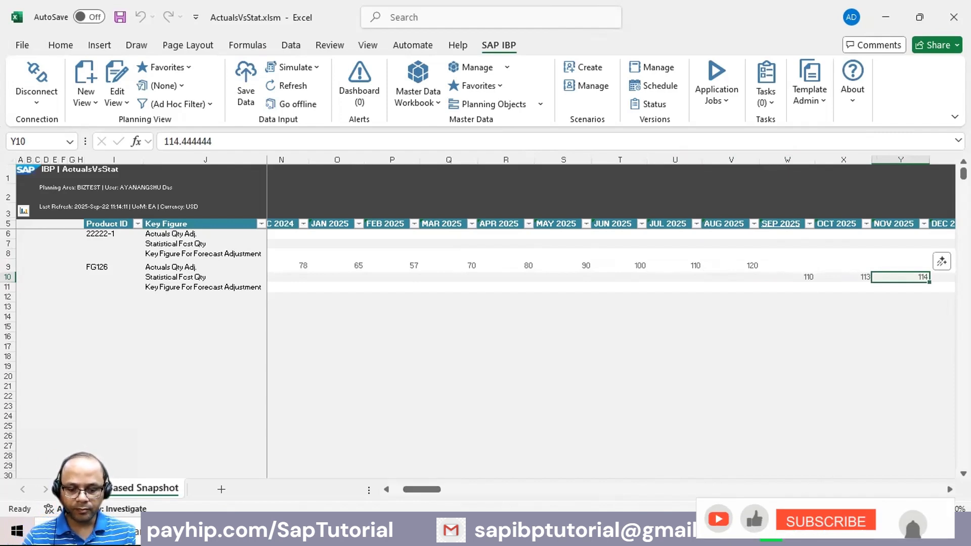
{"action": "left_click_drag", "start_coordinate": [105, 233], "coordinate": [212, 253]}
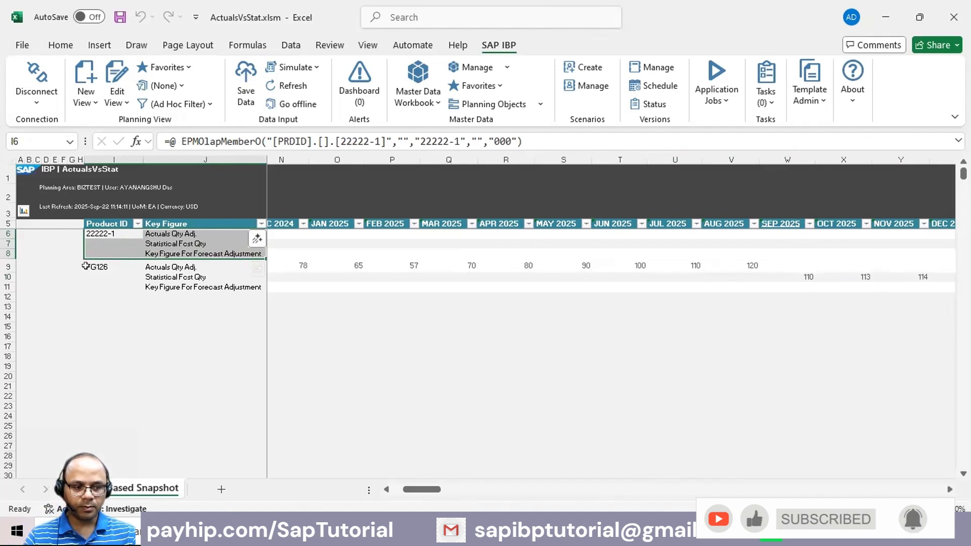
{"action": "left_click_drag", "start_coordinate": [96, 267], "coordinate": [212, 286]}
- Switch to the SMA forecast model in the browser, enable Consider Product Lifecycle Information and save the model
{"action": "mouse_move", "coordinate": [471, 533]}
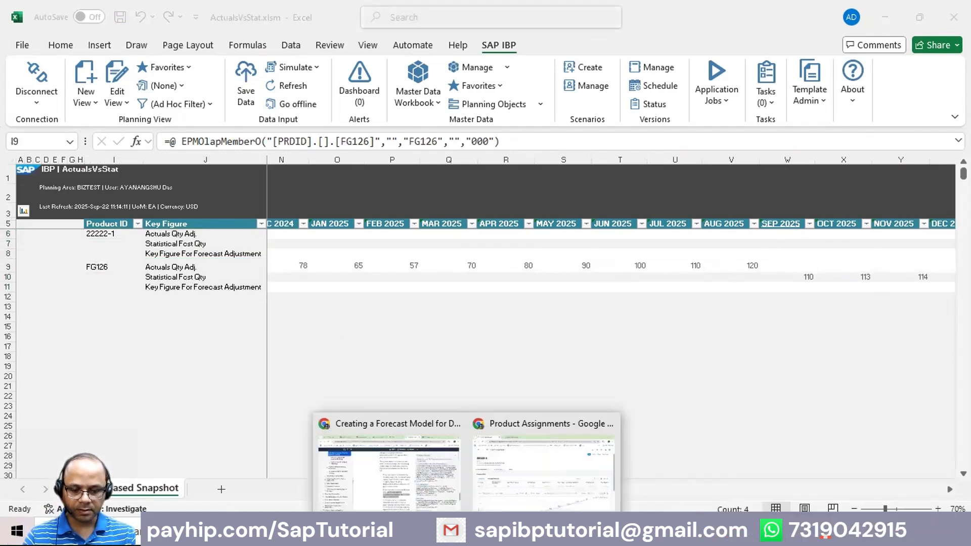
{"action": "left_click", "coordinate": [549, 463]}
{"action": "left_click", "coordinate": [284, 14]}
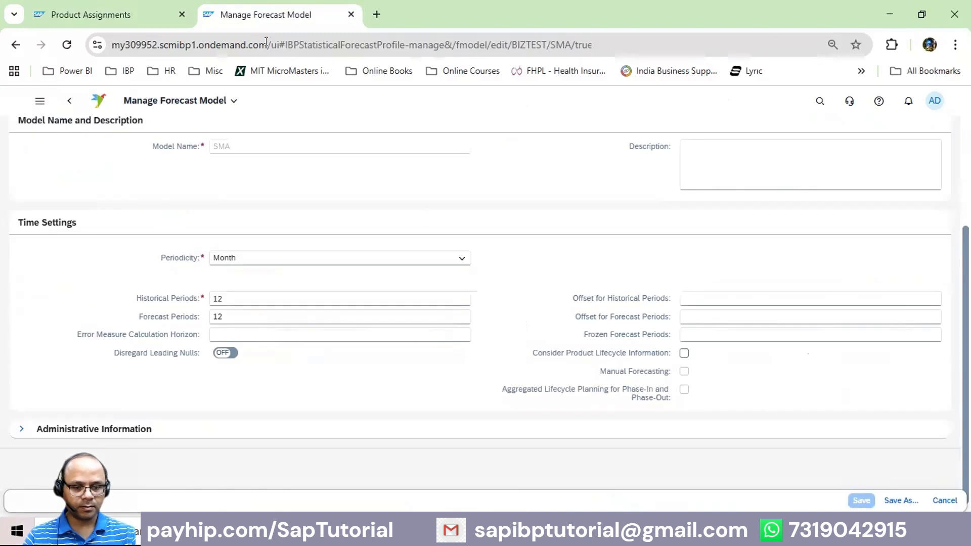
{"action": "left_click", "coordinate": [684, 353]}
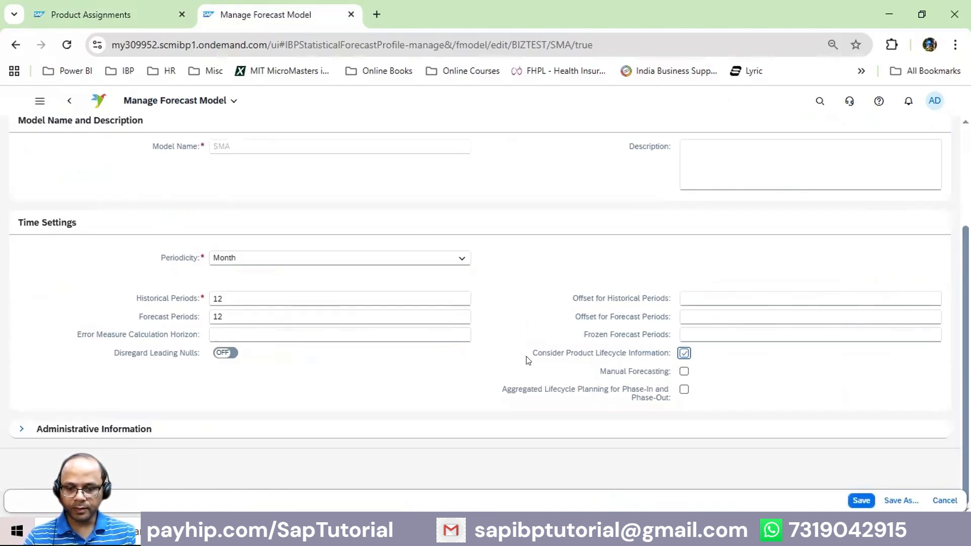
{"action": "left_click_drag", "start_coordinate": [568, 351], "coordinate": [668, 352]}
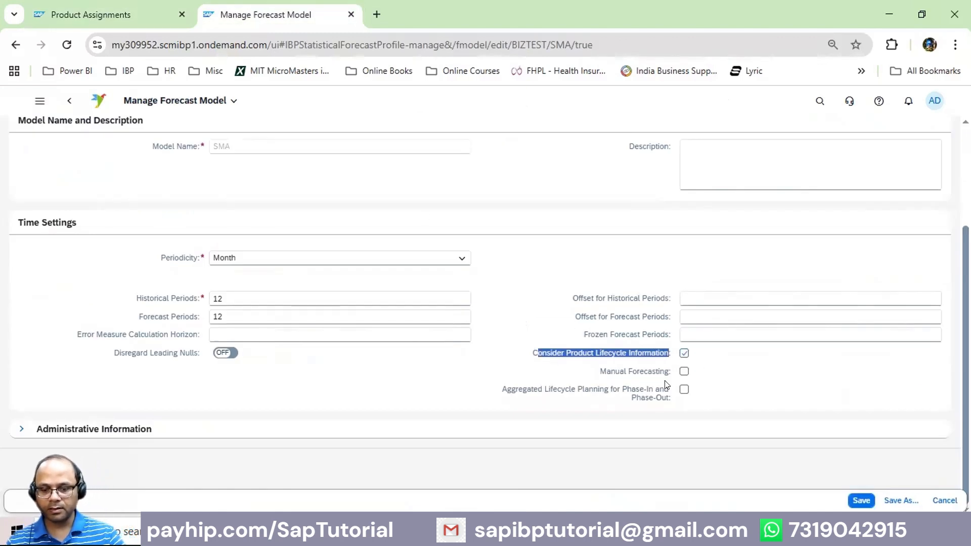
{"action": "left_click_drag", "start_coordinate": [551, 353], "coordinate": [611, 349]}
{"action": "left_click", "coordinate": [861, 500]}
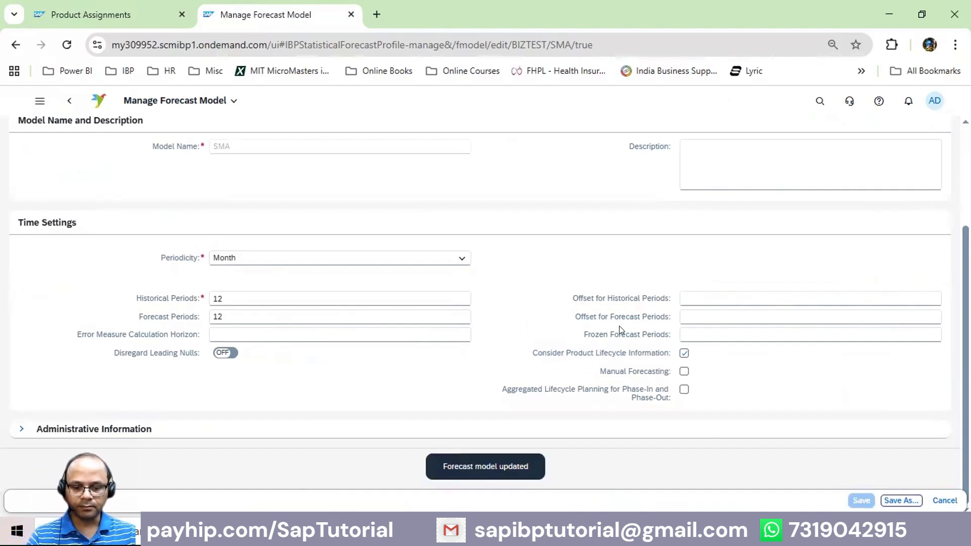
- Return to ActualsVsStat.xlsm in Excel, run a one-time Statistical Forecasting with forecast model SMA and close the job message
{"action": "left_click", "coordinate": [890, 15]}
{"action": "left_click", "coordinate": [737, 114]}
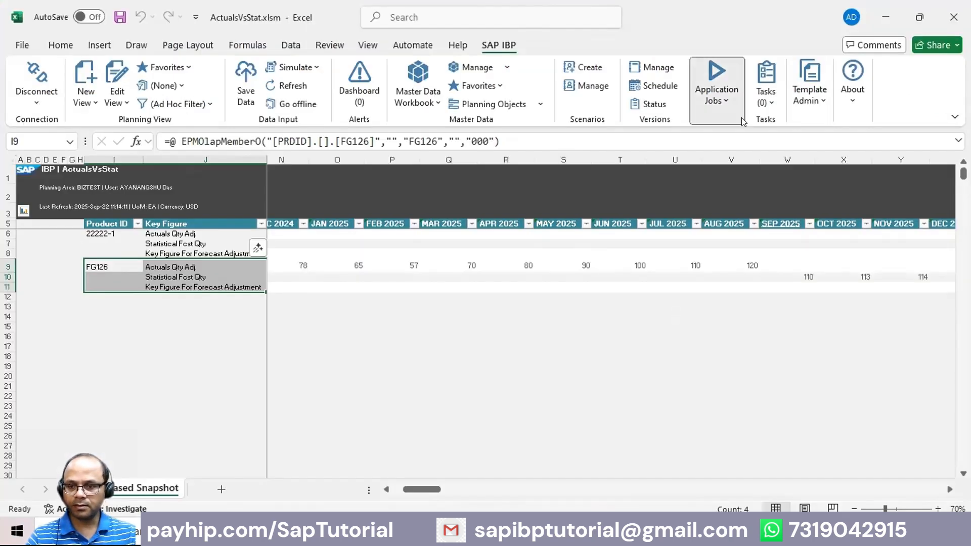
{"action": "left_click", "coordinate": [955, 134]}
{"action": "left_click", "coordinate": [913, 153]}
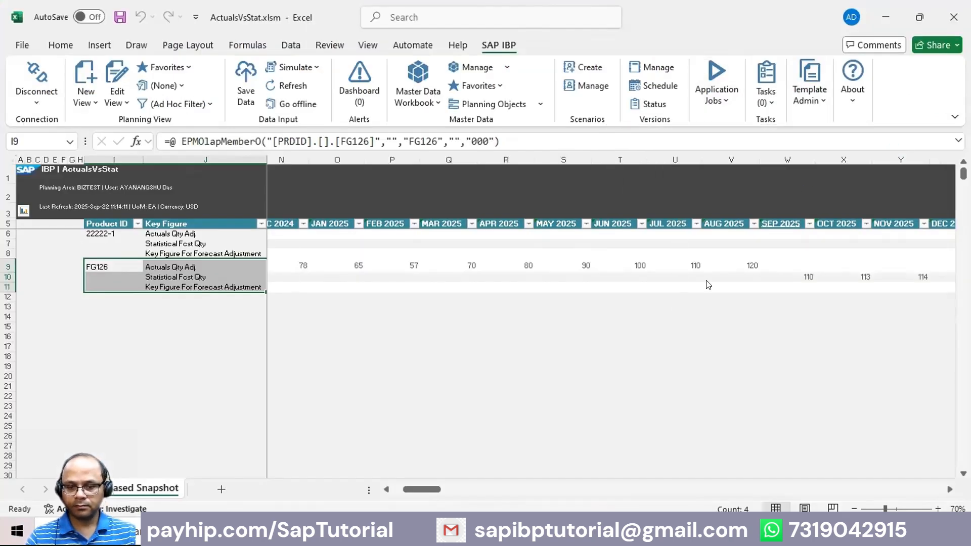
{"action": "left_click", "coordinate": [449, 310]}
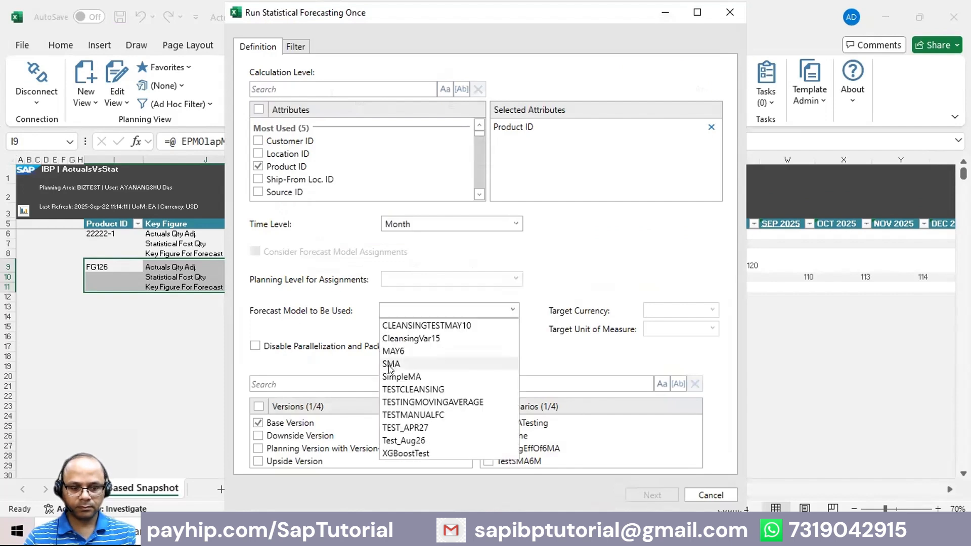
{"action": "left_click", "coordinate": [392, 361]}
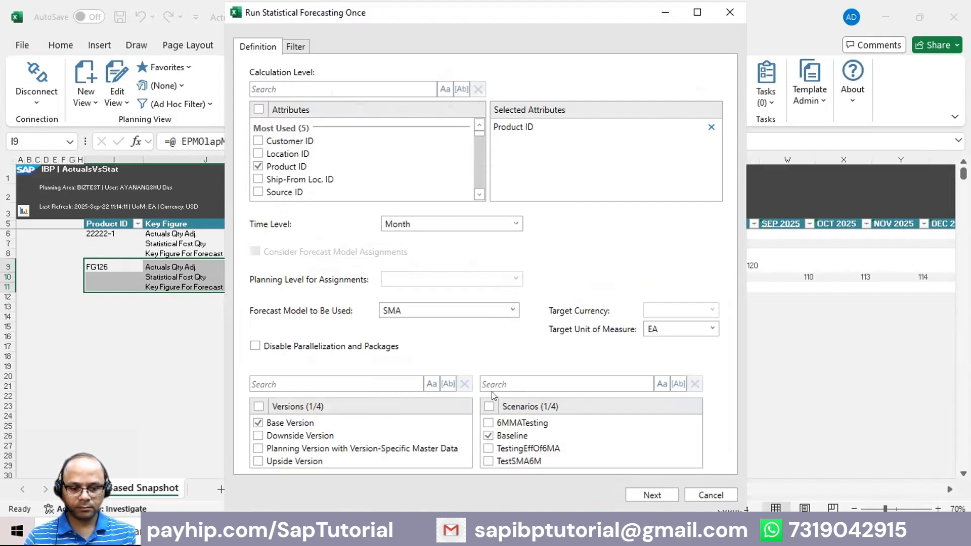
{"action": "left_click", "coordinate": [652, 495]}
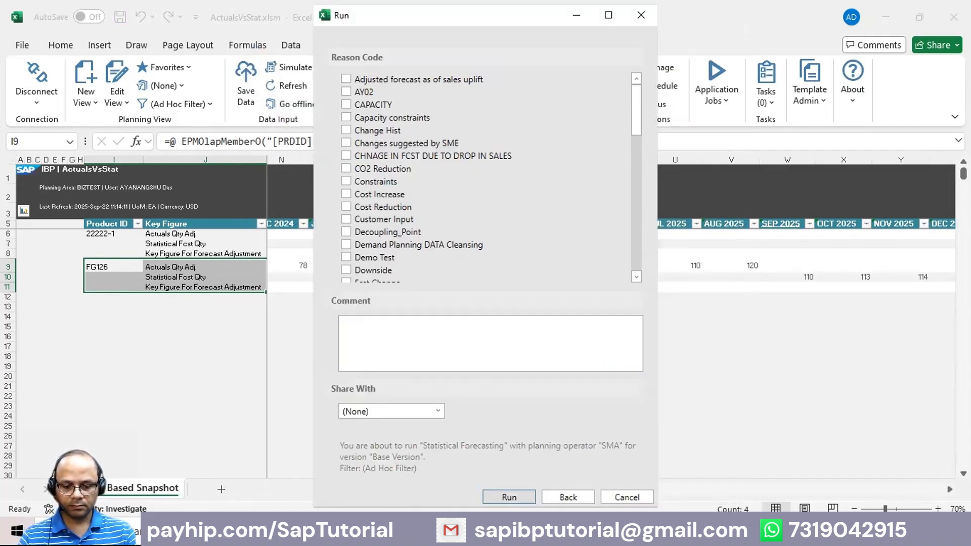
{"action": "left_click", "coordinate": [509, 497]}
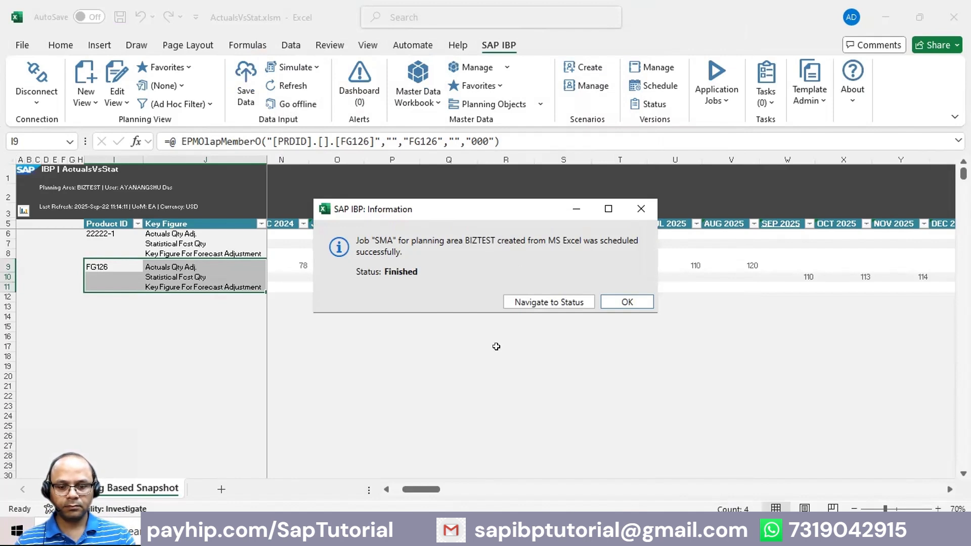
{"action": "left_click", "coordinate": [630, 302]}
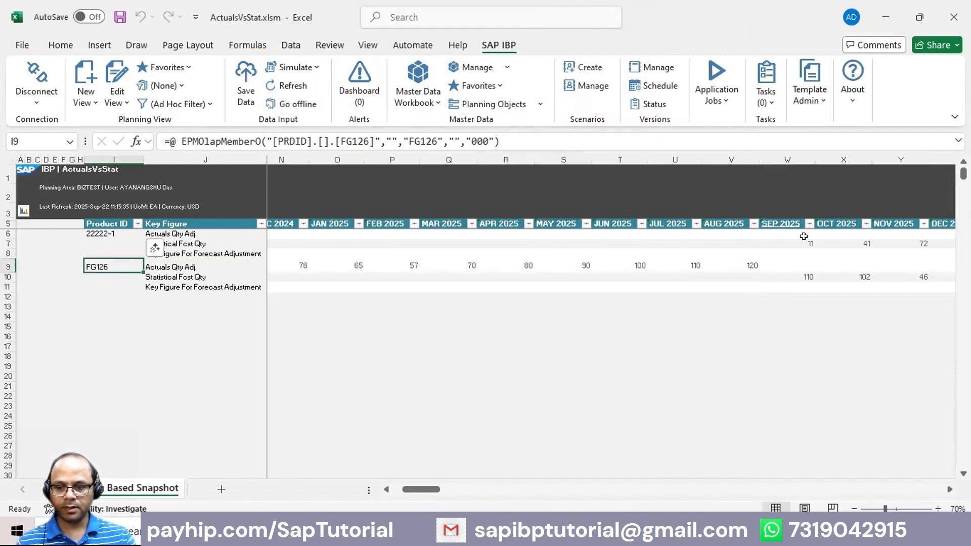
- Examine the statistical forecast of 22222-1 from September 2025 to March 2026 and compare its September value with FG126's
{"action": "left_click_drag", "start_coordinate": [805, 243], "coordinate": [920, 243]}
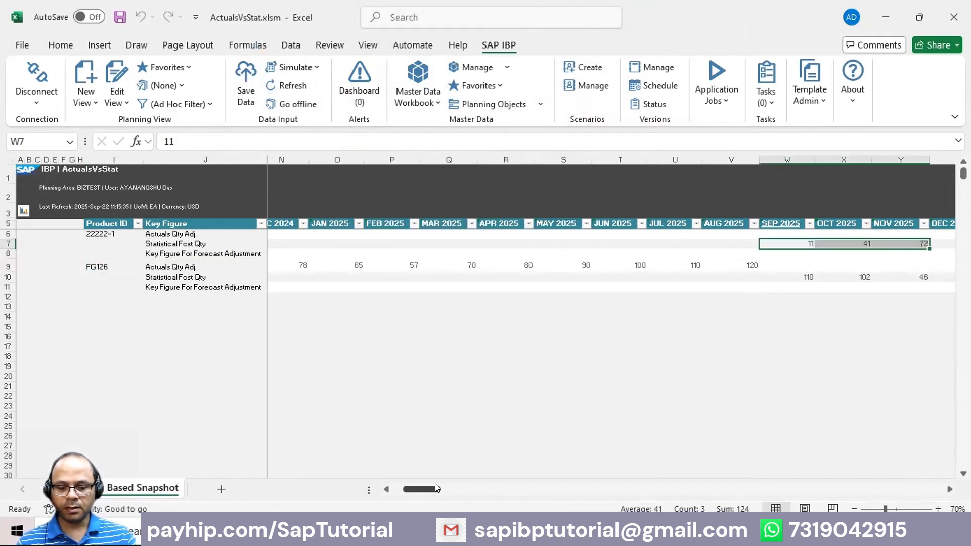
{"action": "left_click_drag", "start_coordinate": [436, 489], "coordinate": [450, 488]}
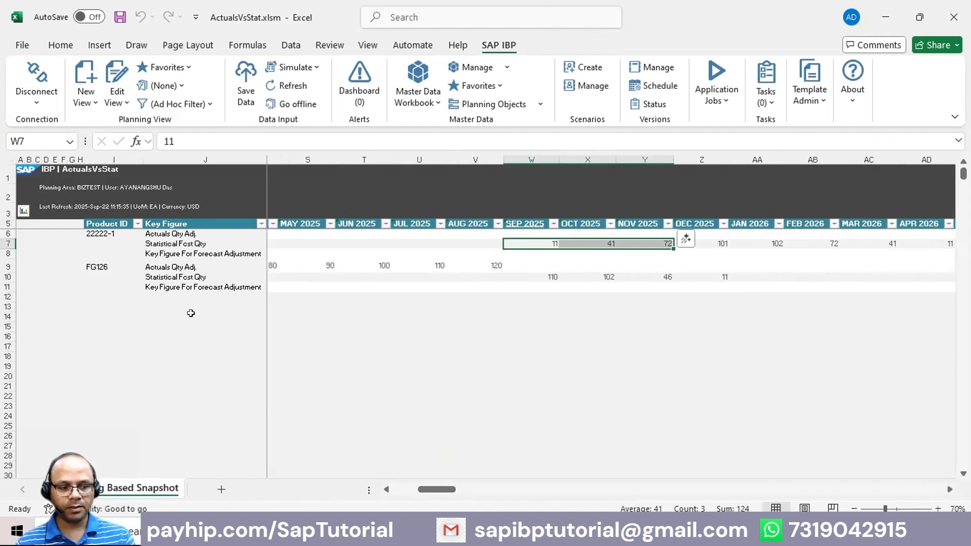
{"action": "left_click_drag", "start_coordinate": [121, 235], "coordinate": [162, 249]}
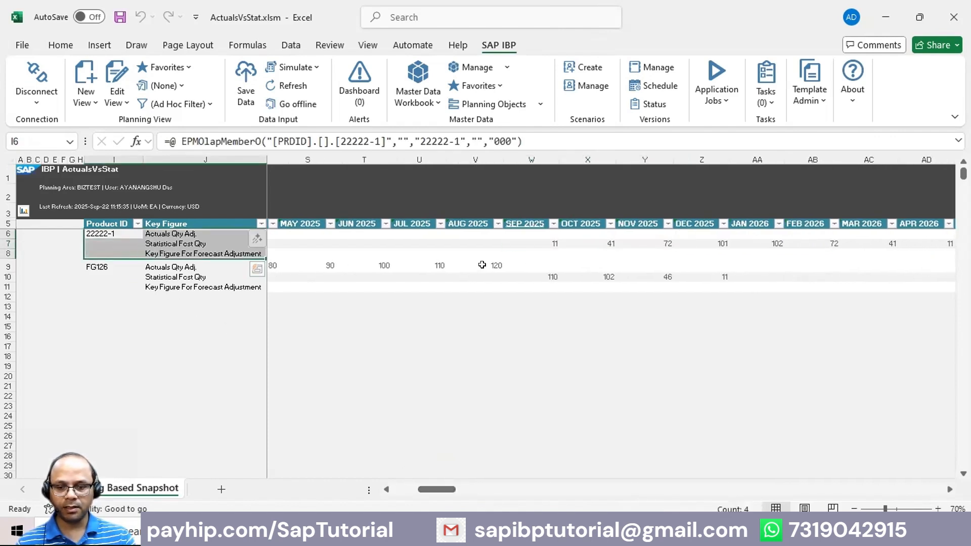
{"action": "left_click_drag", "start_coordinate": [534, 243], "coordinate": [898, 248]}
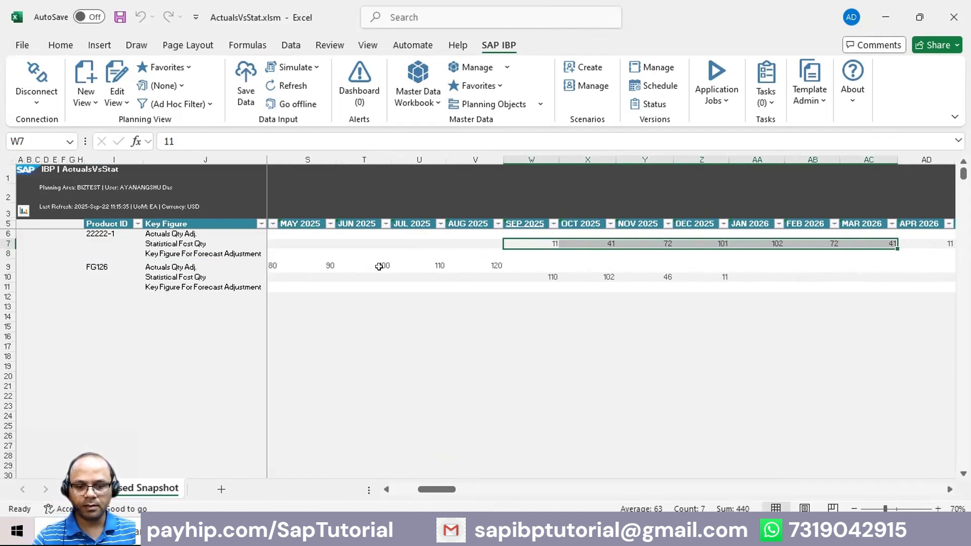
{"action": "left_click", "coordinate": [541, 276]}
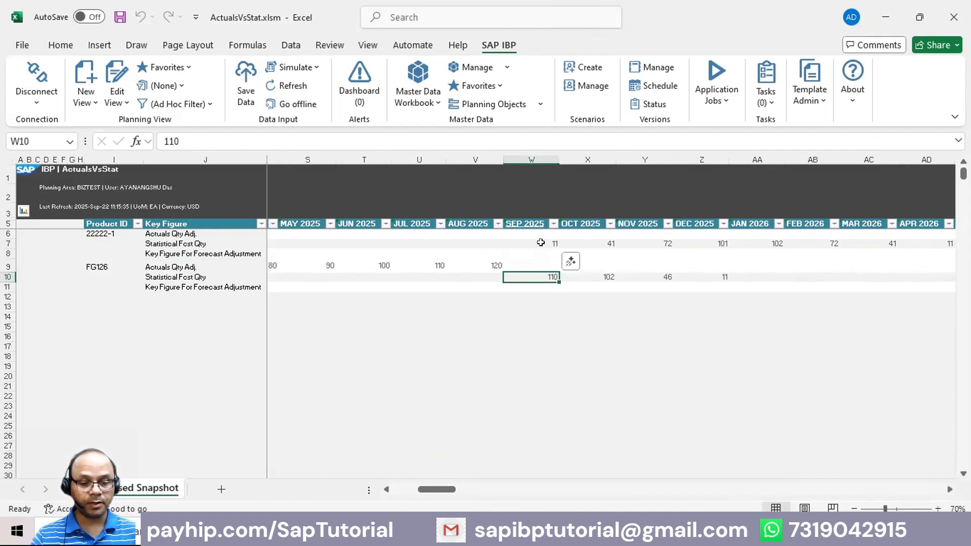
{"action": "left_click", "coordinate": [541, 243]}
{"action": "left_click", "coordinate": [541, 277]}
{"action": "left_click", "coordinate": [541, 243]}
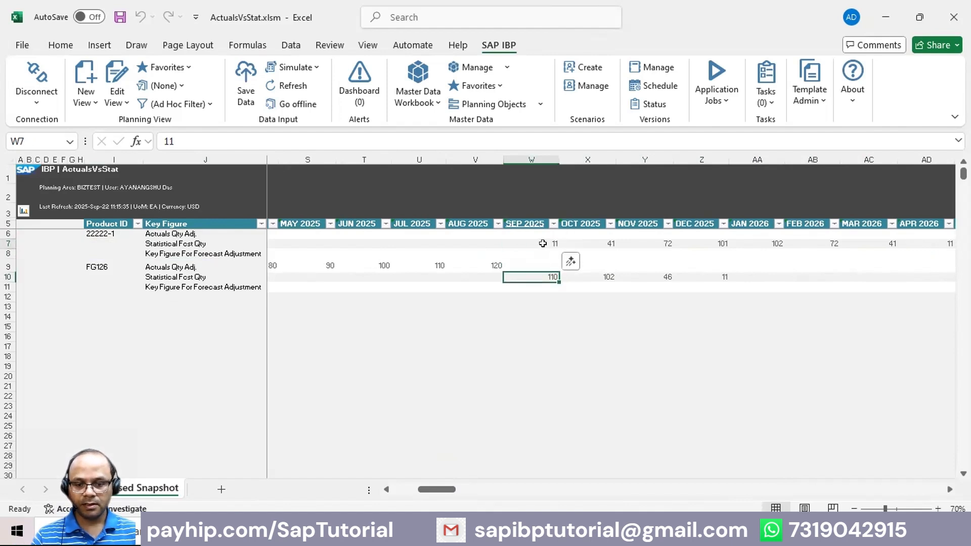
{"action": "left_click", "coordinate": [541, 276]}
{"action": "left_click", "coordinate": [541, 244]}
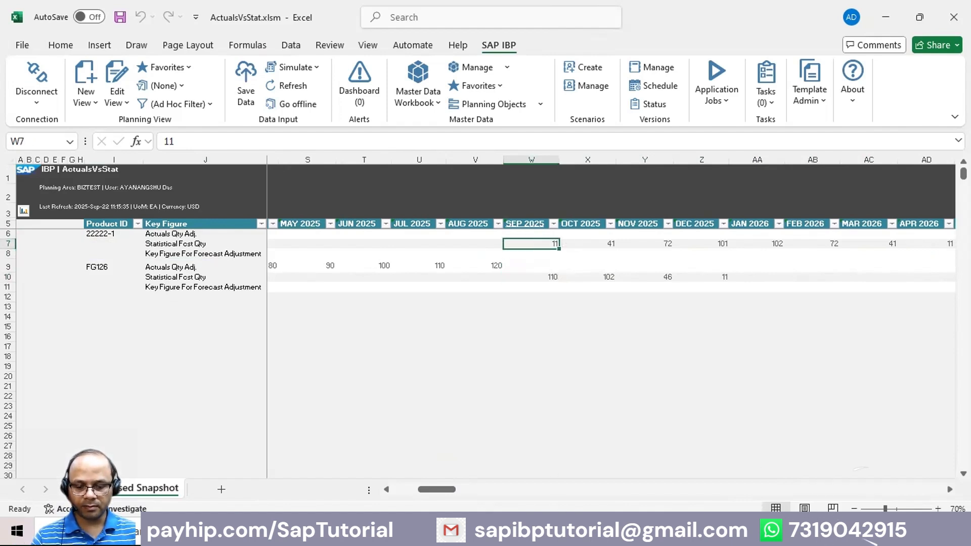
- Switch to the product assignments of 22222-1 in the browser and examine its forecast dates and phase-in curve
{"action": "mouse_move", "coordinate": [468, 534]}
{"action": "left_click", "coordinate": [554, 463]}
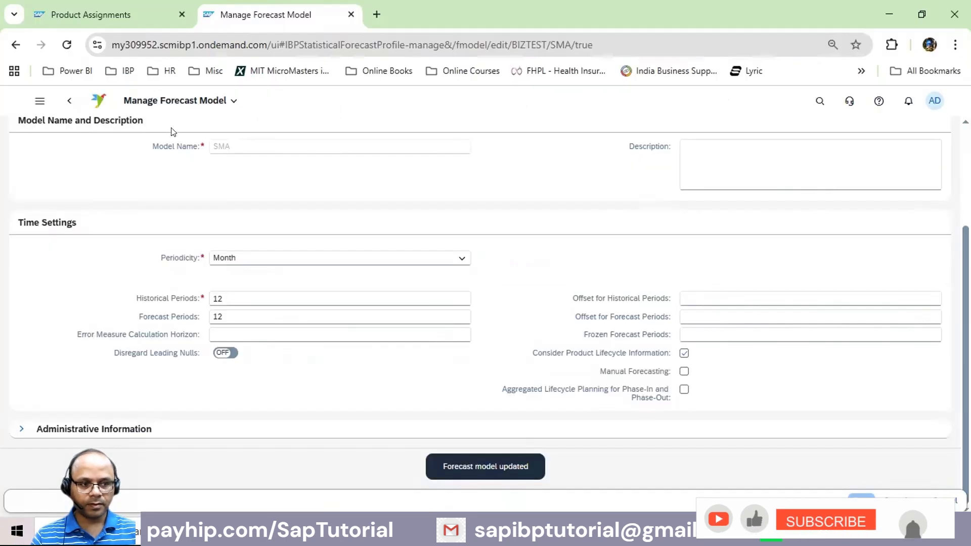
{"action": "left_click", "coordinate": [131, 16]}
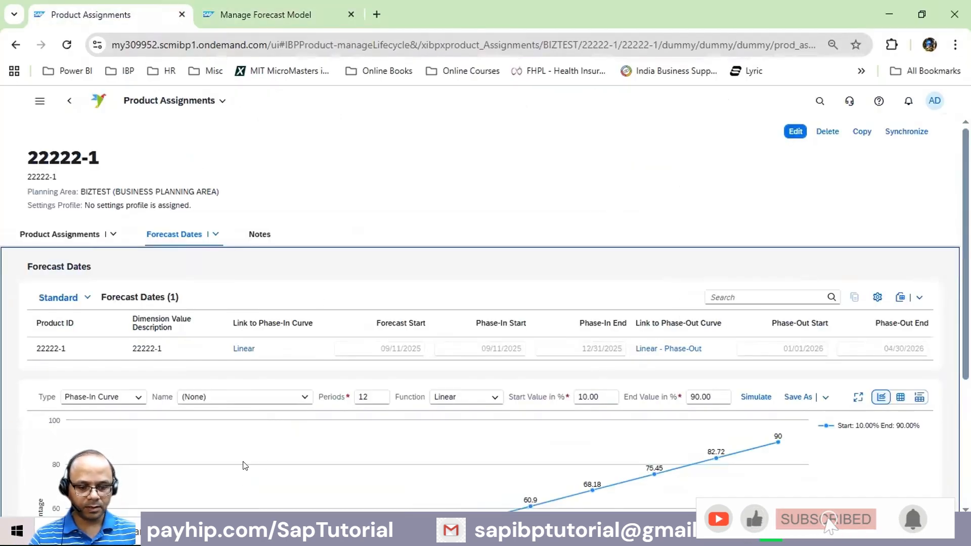
{"action": "scroll", "coordinate": [713, 440], "scroll_direction": "down", "scroll_amount": 4}
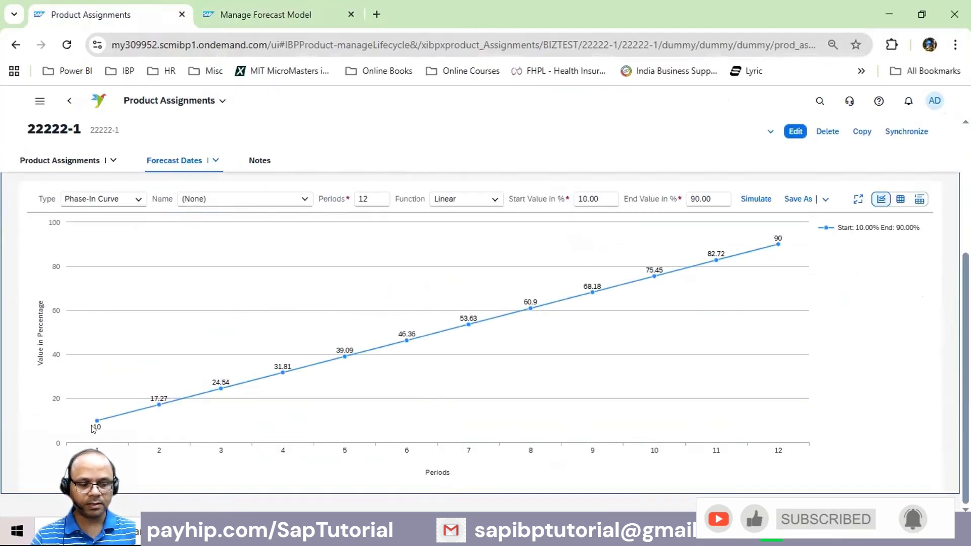
- Return to Excel and check FG126's May to August 2025 actuals against both products' September to December 2025 statistical forecasts
{"action": "key", "text": "alt+Tab"}
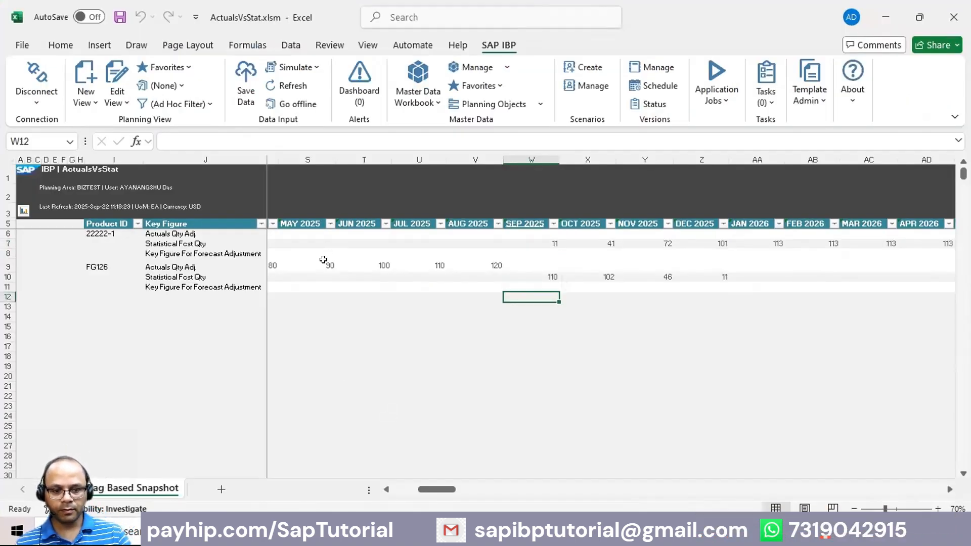
{"action": "left_click_drag", "start_coordinate": [324, 261], "coordinate": [464, 261]}
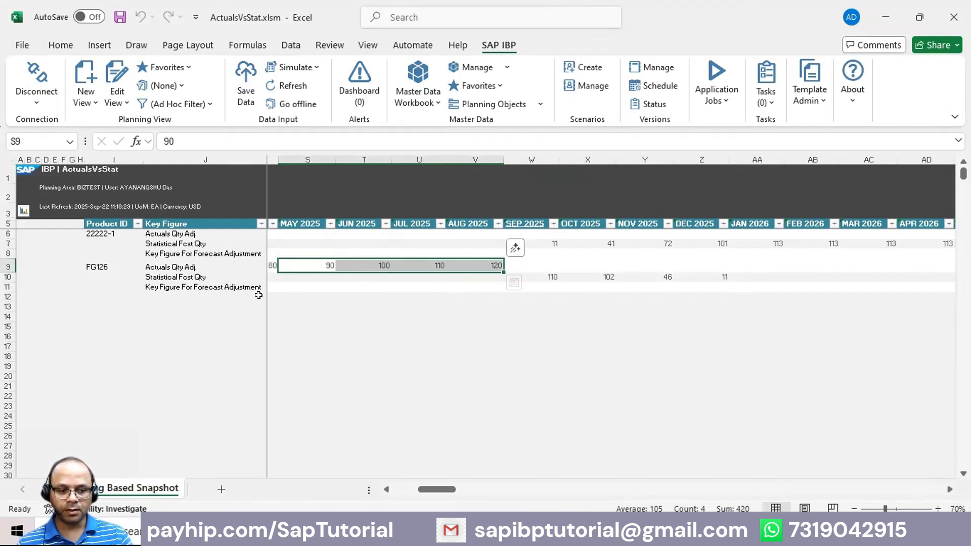
{"action": "left_click_drag", "start_coordinate": [549, 277], "coordinate": [704, 279]}
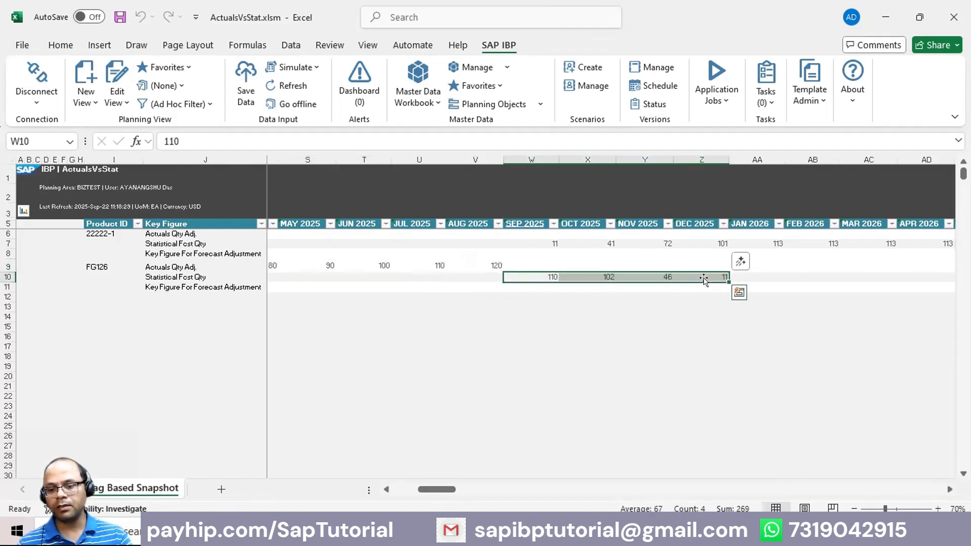
{"action": "left_click_drag", "start_coordinate": [536, 243], "coordinate": [675, 243]}
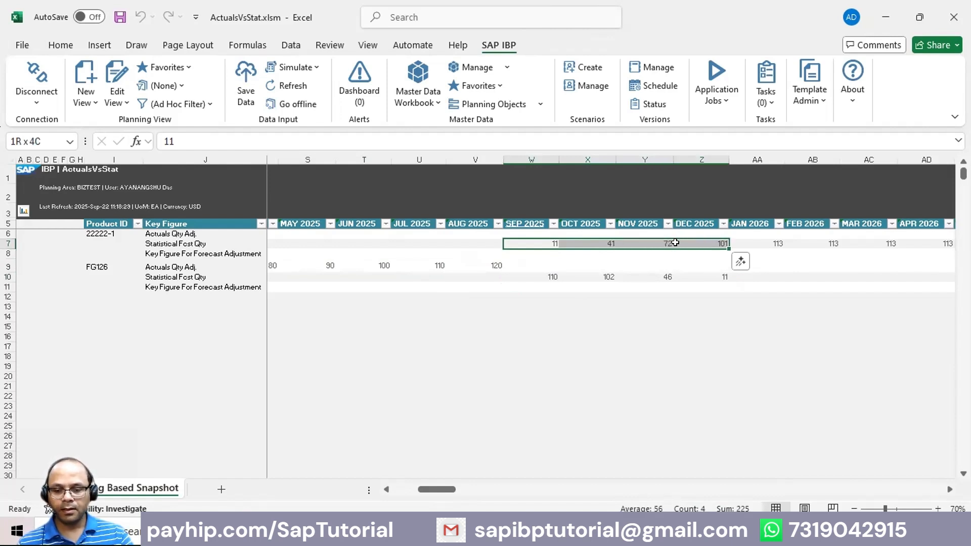
{"action": "left_click_drag", "start_coordinate": [676, 243], "coordinate": [676, 243]}
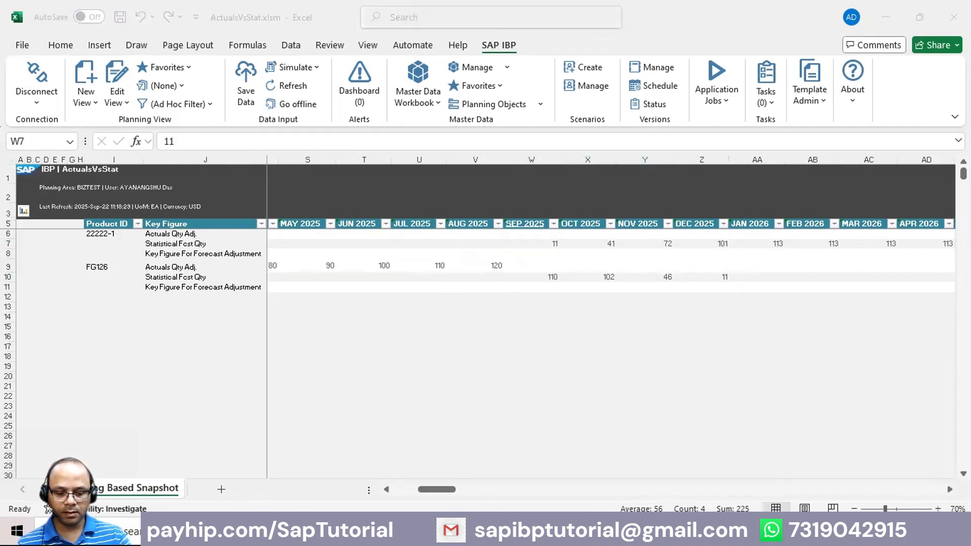
- Switch to the SMA forecast model in the browser and examine its target key figure for calculated forecast input under the forecasting steps
{"action": "mouse_move", "coordinate": [461, 532]}
{"action": "left_click", "coordinate": [541, 481]}
{"action": "left_click", "coordinate": [267, 15]}
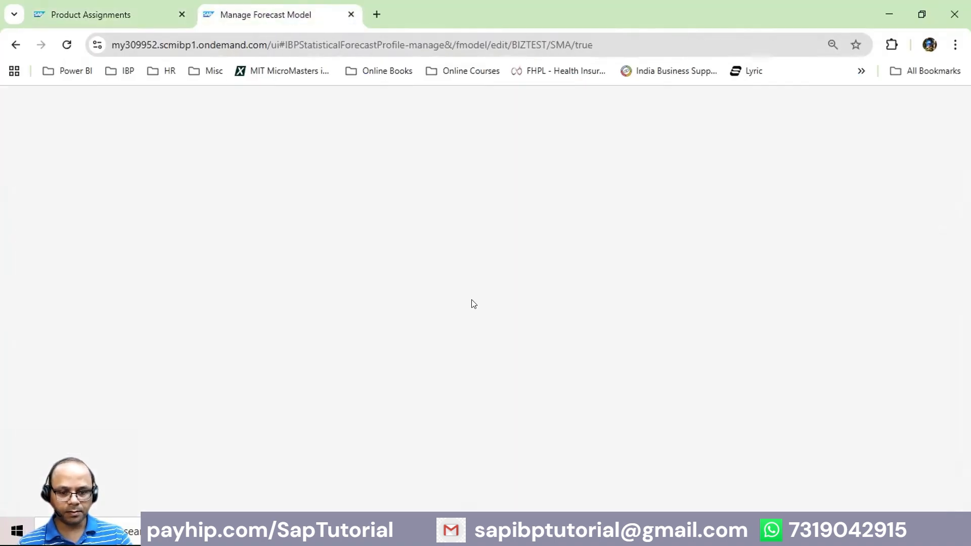
{"action": "scroll", "coordinate": [672, 304], "scroll_direction": "up", "scroll_amount": 3}
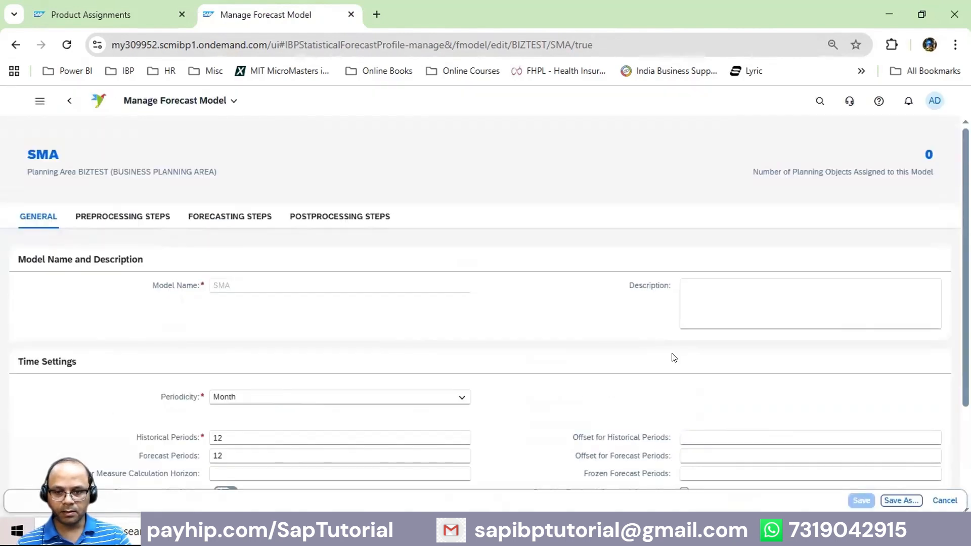
{"action": "left_click", "coordinate": [203, 218]}
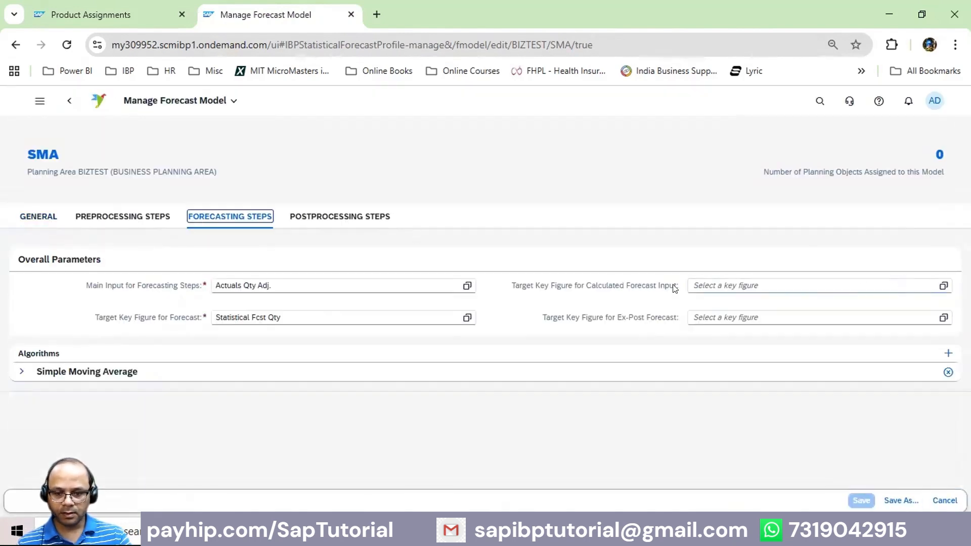
{"action": "left_click_drag", "start_coordinate": [585, 288], "coordinate": [677, 285]}
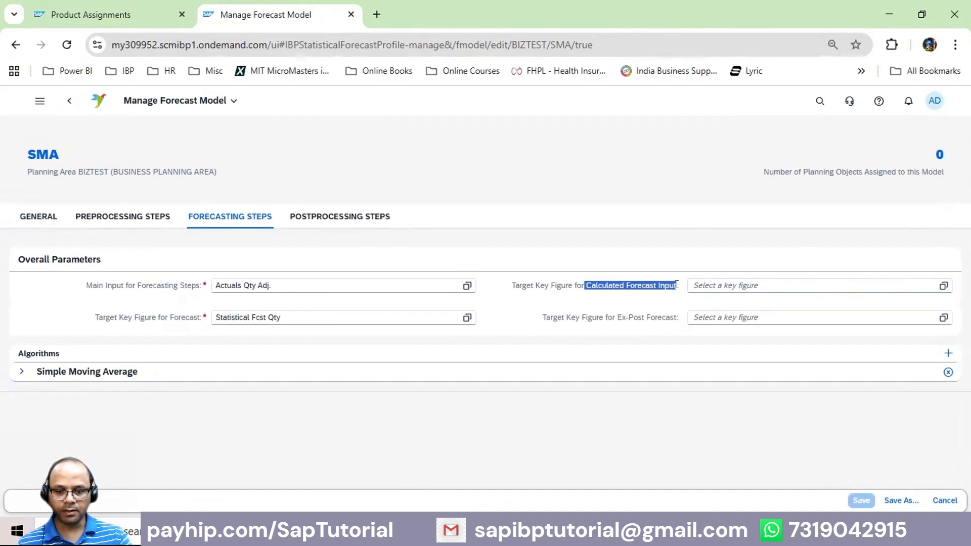
- Return to Excel and check 22222-1's actuals from September 2024 and forecast adjustment history against its September to December 2025 statistical forecast
{"action": "key", "text": "alt+Tab"}
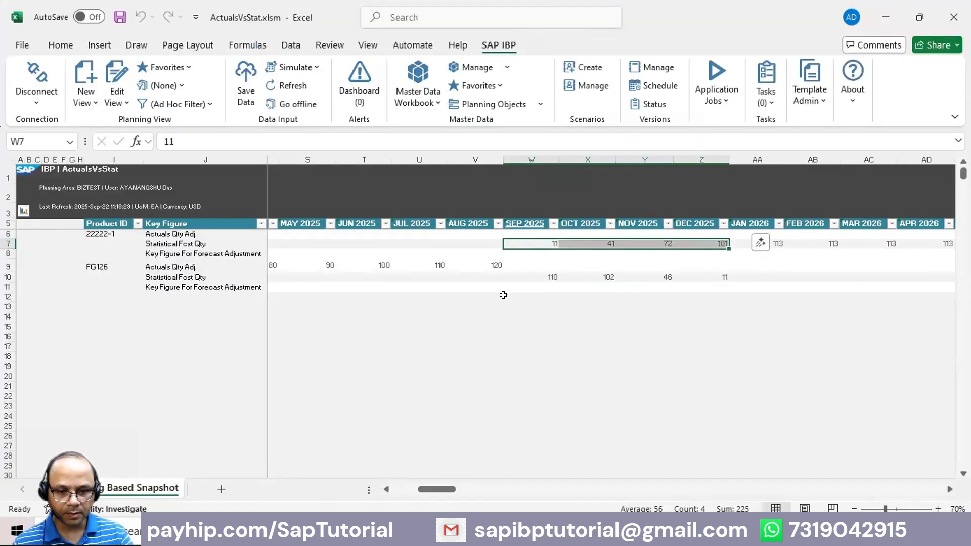
{"action": "left_click", "coordinate": [506, 297]}
{"action": "left_click_drag", "start_coordinate": [433, 496], "coordinate": [409, 496]}
{"action": "left_click_drag", "start_coordinate": [282, 233], "coordinate": [810, 234]}
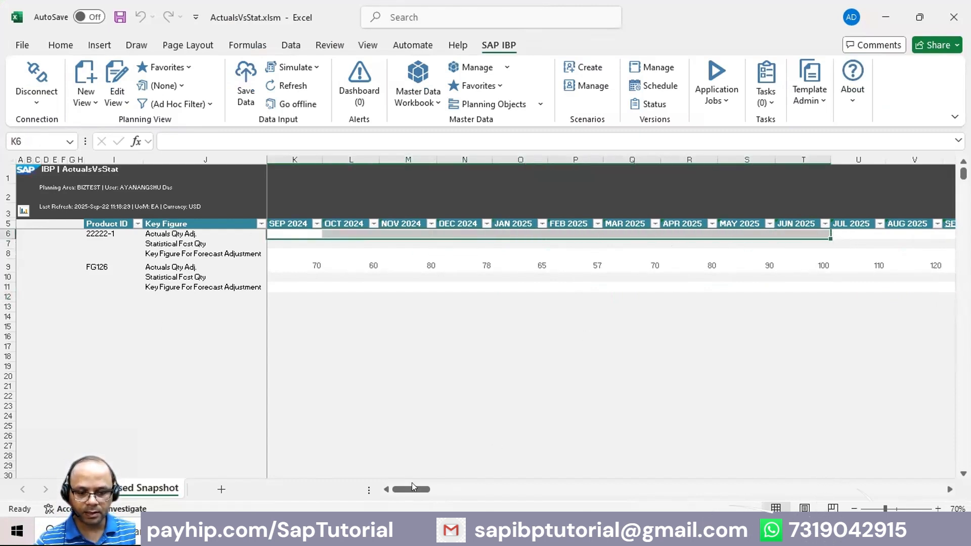
{"action": "left_click_drag", "start_coordinate": [412, 490], "coordinate": [438, 493]}
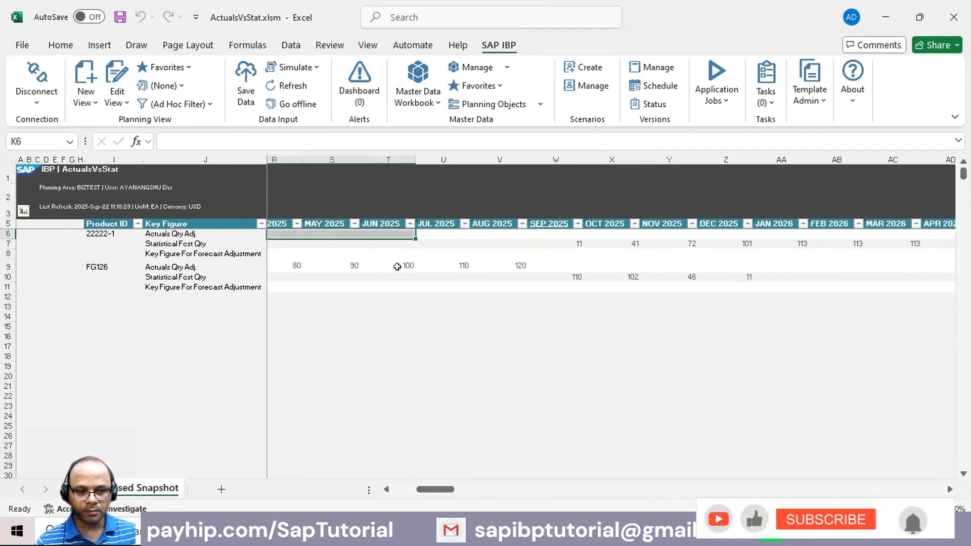
{"action": "left_click_drag", "start_coordinate": [519, 253], "coordinate": [302, 254]}
{"action": "left_click", "coordinate": [571, 243]}
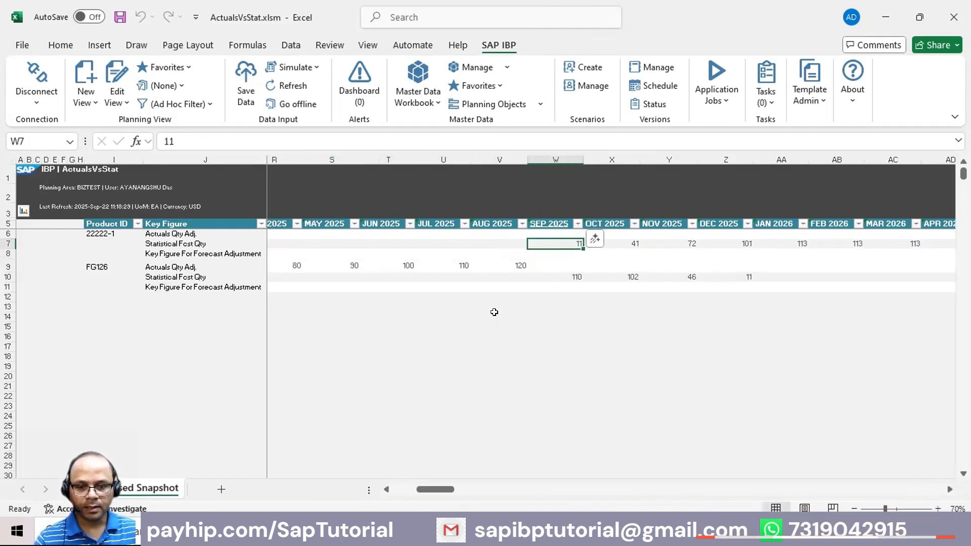
{"action": "left_click_drag", "start_coordinate": [519, 253], "coordinate": [340, 257]}
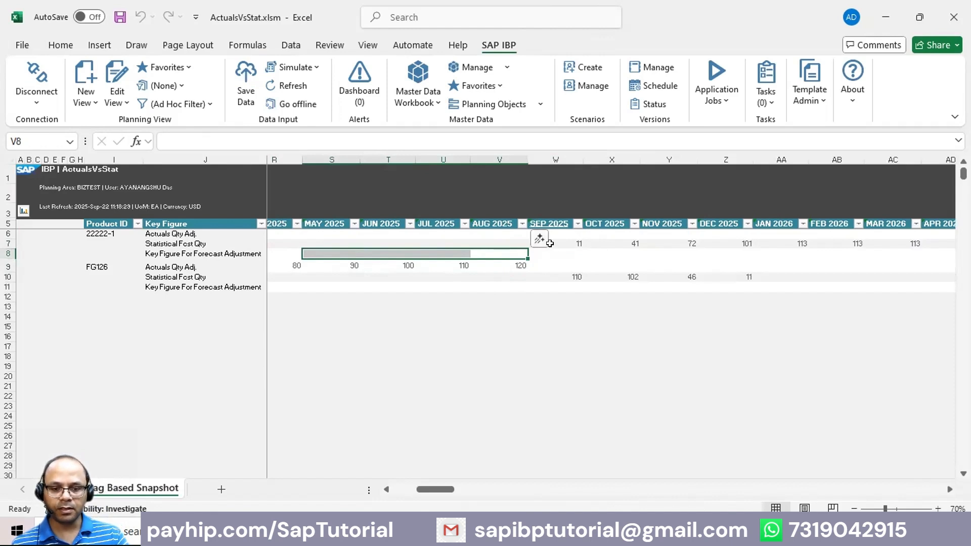
{"action": "left_click_drag", "start_coordinate": [577, 243], "coordinate": [708, 244]}
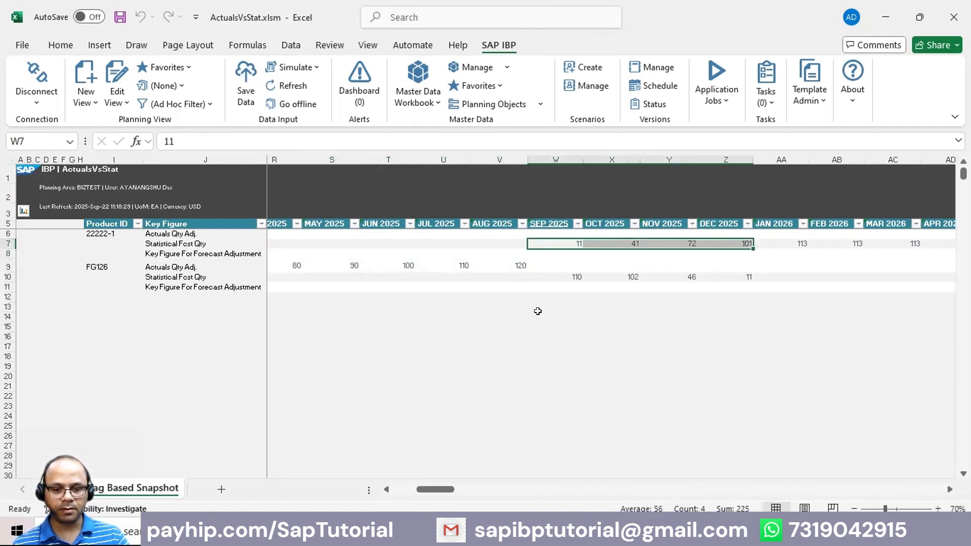
- In the browser, set the SMA model's target key figure for calculated forecast input to Key Figure For Forecast Adjustment and save the model
{"action": "key", "text": "alt+Tab"}
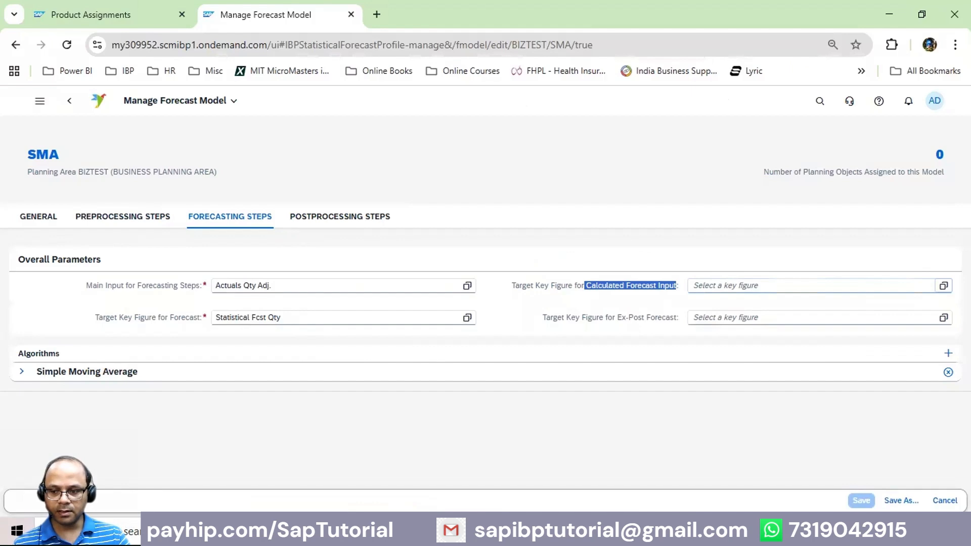
{"action": "key", "text": "alt+Tab"}
{"action": "left_click", "coordinate": [167, 254]}
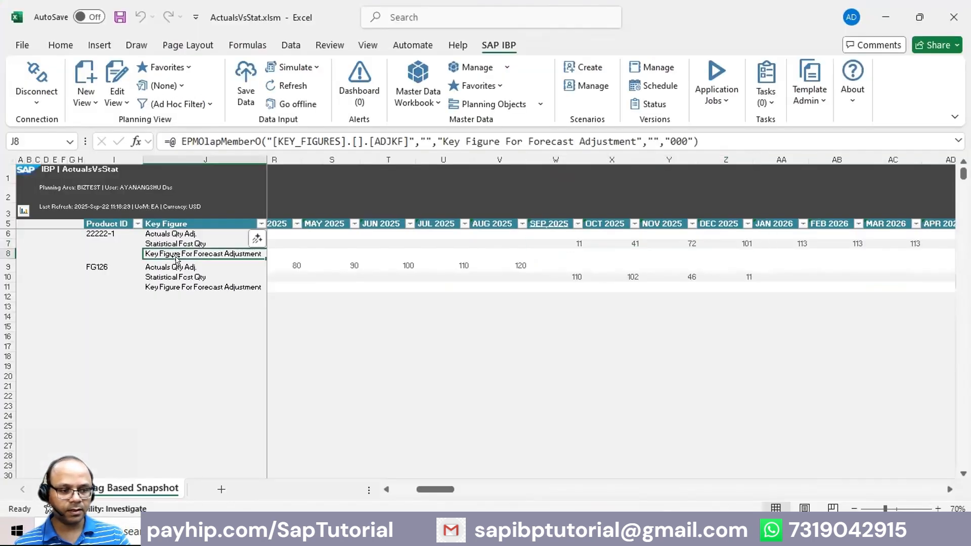
{"action": "key", "text": "alt+Tab"}
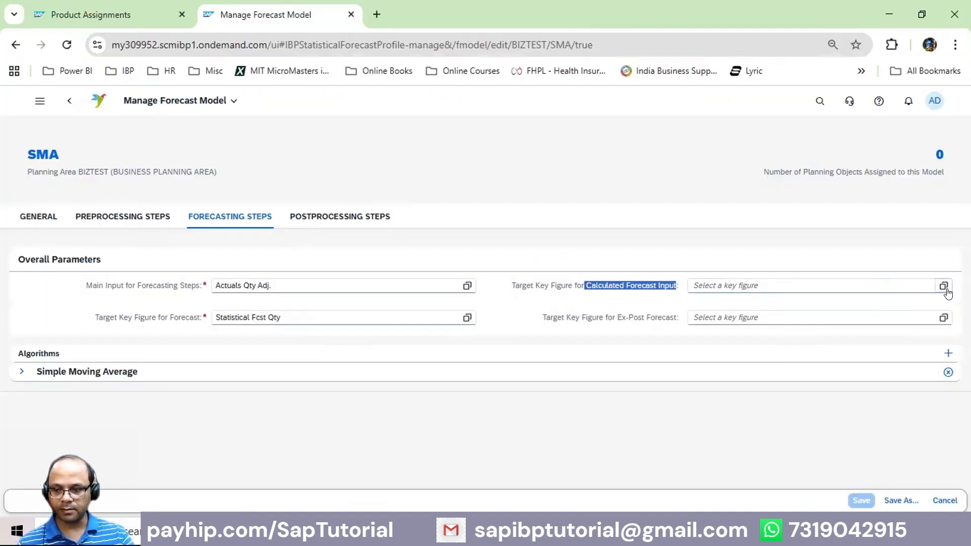
{"action": "key", "text": "F4"}
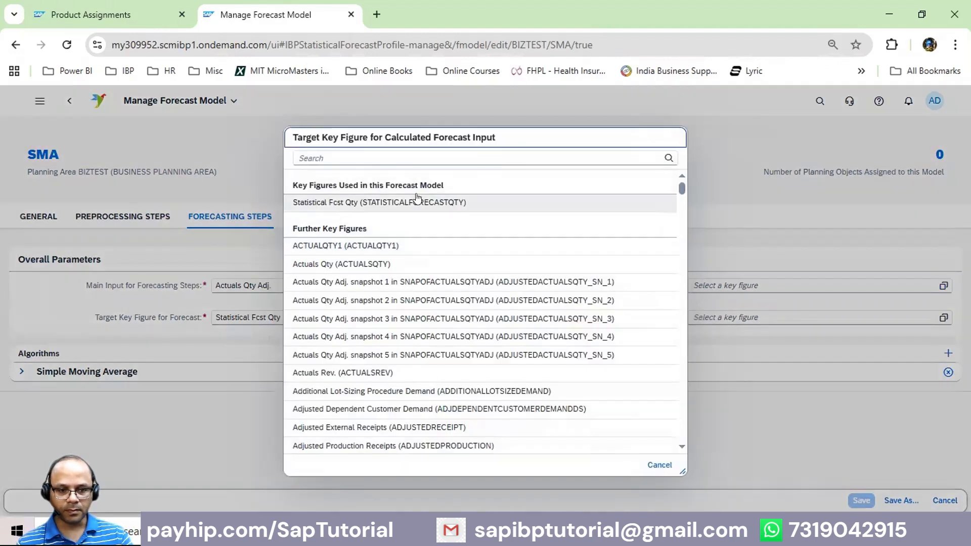
{"action": "type", "text": "key "}
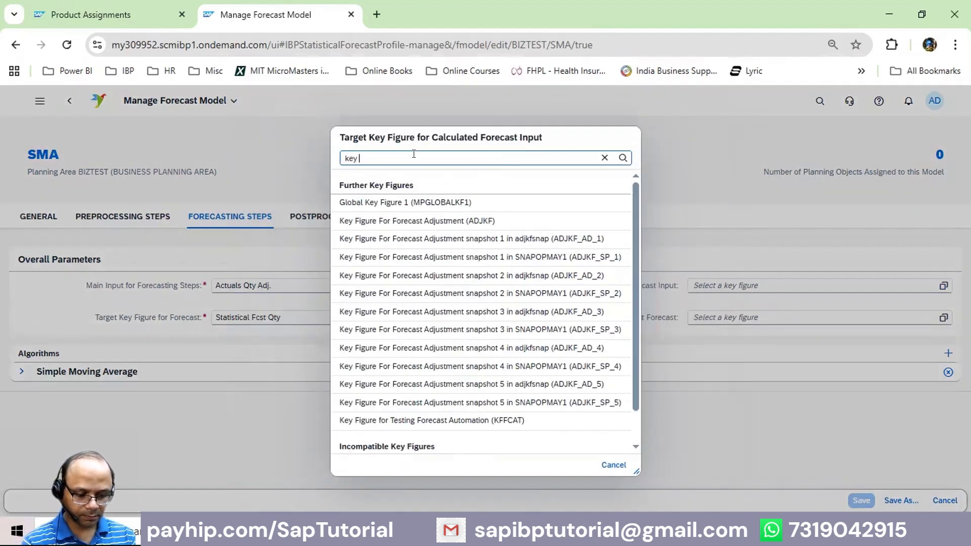
{"action": "type", "text": "figure fo"}
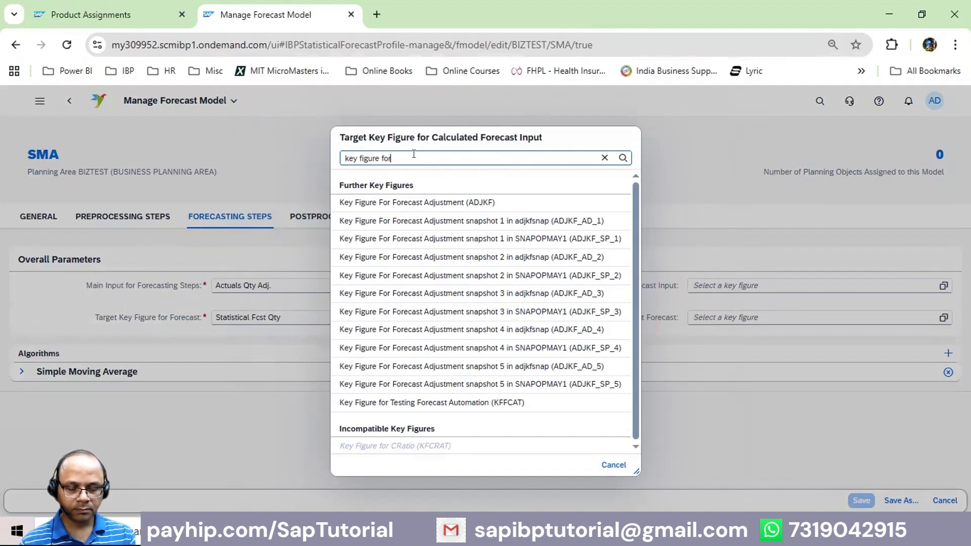
{"action": "type", "text": "r"}
{"action": "left_click", "coordinate": [425, 202]}
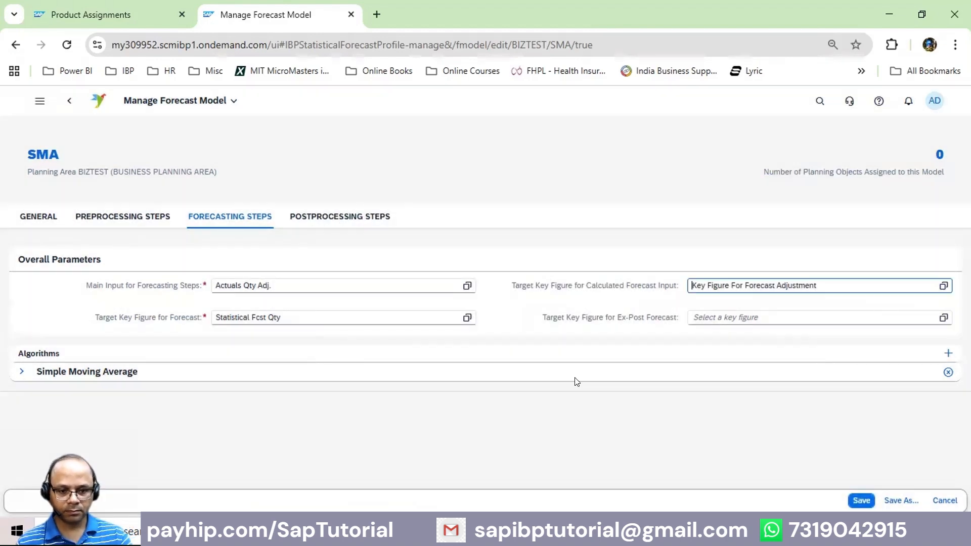
{"action": "left_click", "coordinate": [855, 502]}
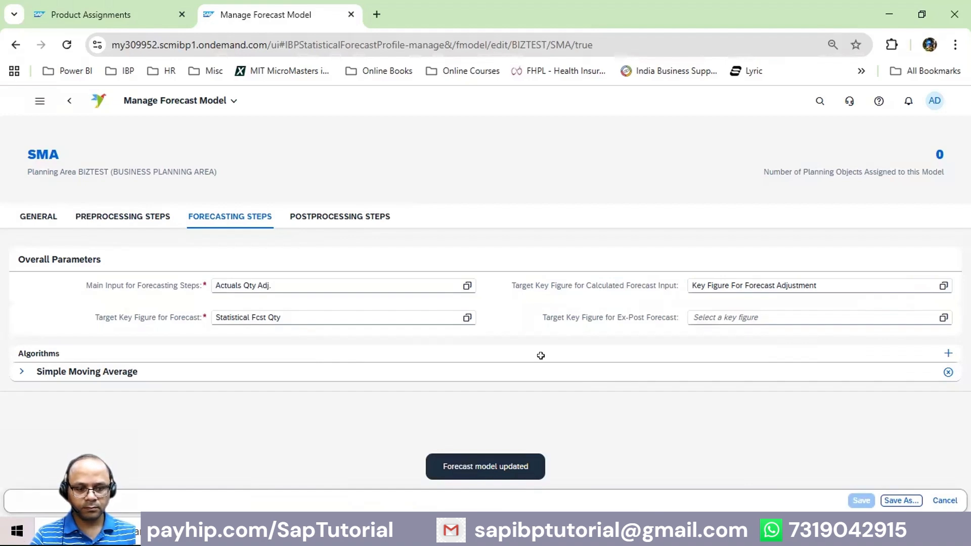
- Return to ActualsVsStat.xlsm in Excel, rerun one-time Statistical Forecasting with the updated SMA model and close the job message
{"action": "key", "text": "alt+Tab"}
{"action": "left_click", "coordinate": [713, 104]}
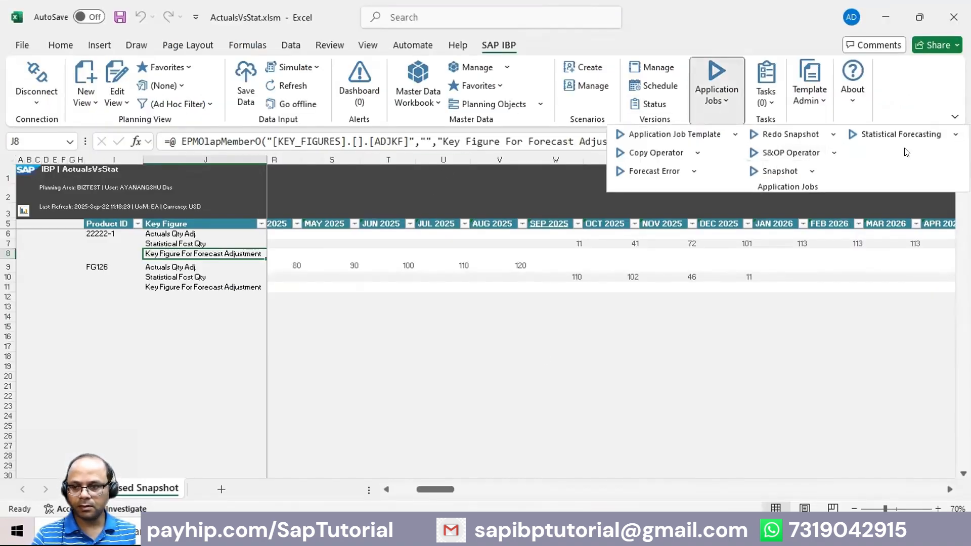
{"action": "left_click", "coordinate": [901, 134]}
{"action": "left_click", "coordinate": [881, 153]}
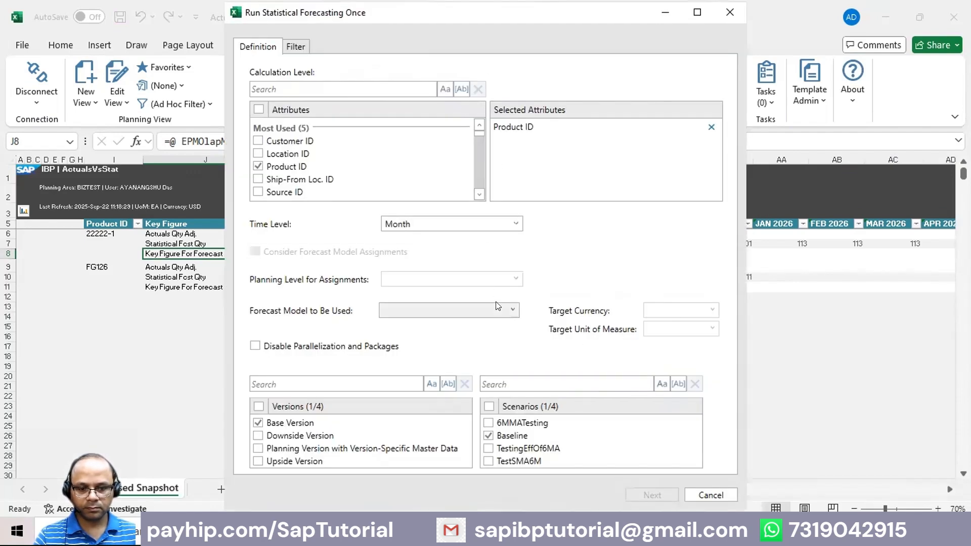
{"action": "left_click", "coordinate": [475, 311]}
{"action": "left_click", "coordinate": [423, 364]}
{"action": "left_click", "coordinate": [653, 495]}
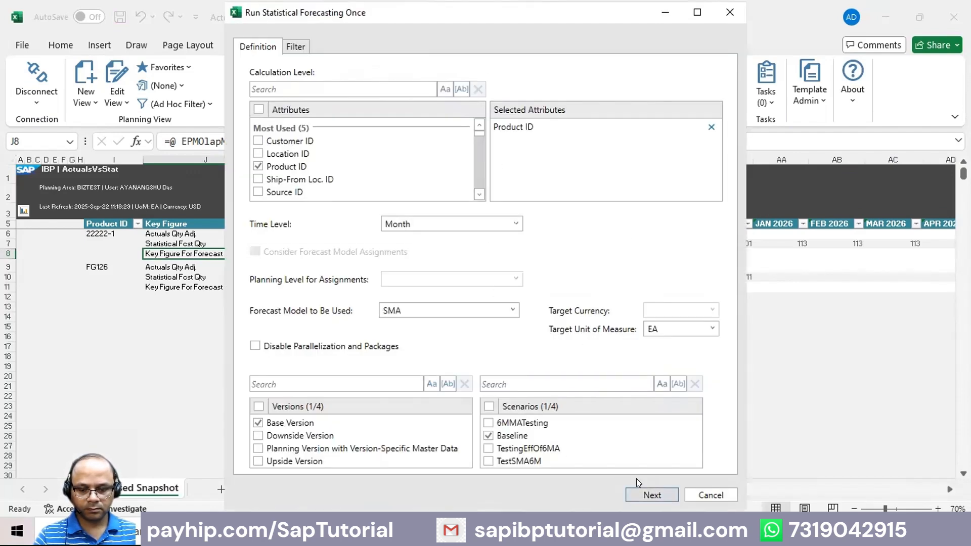
{"action": "left_click", "coordinate": [504, 496]}
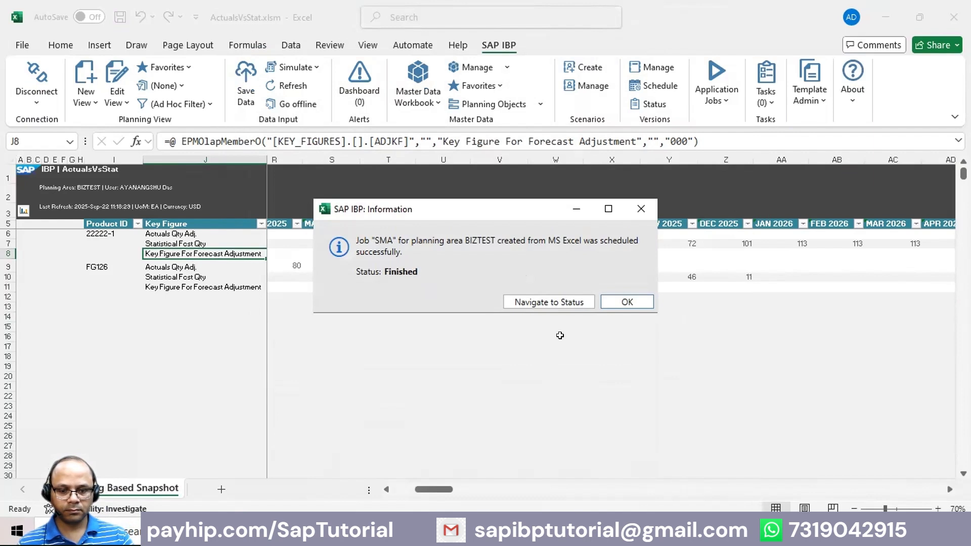
{"action": "key", "text": "Return"}
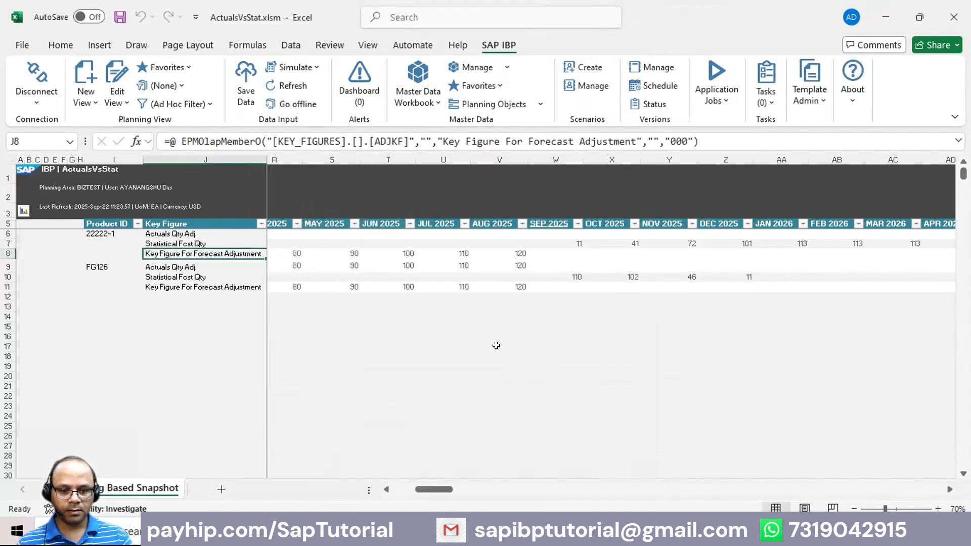
- Compare 22222-1's forecast adjustment key figure for April to August 2025 with FG126's actuals and check 22222-1's September forecast
{"action": "left_click_drag", "start_coordinate": [279, 254], "coordinate": [541, 254]}
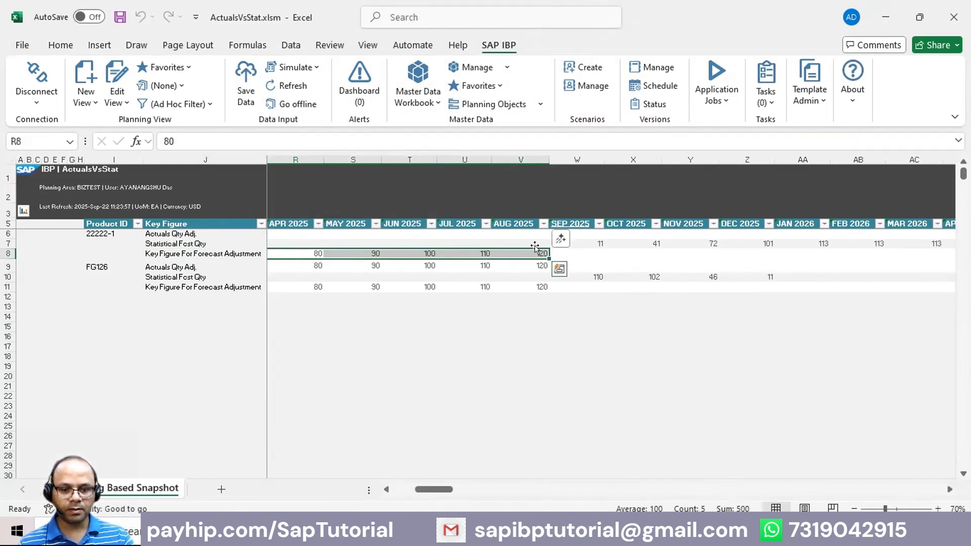
{"action": "left_click", "coordinate": [585, 244]}
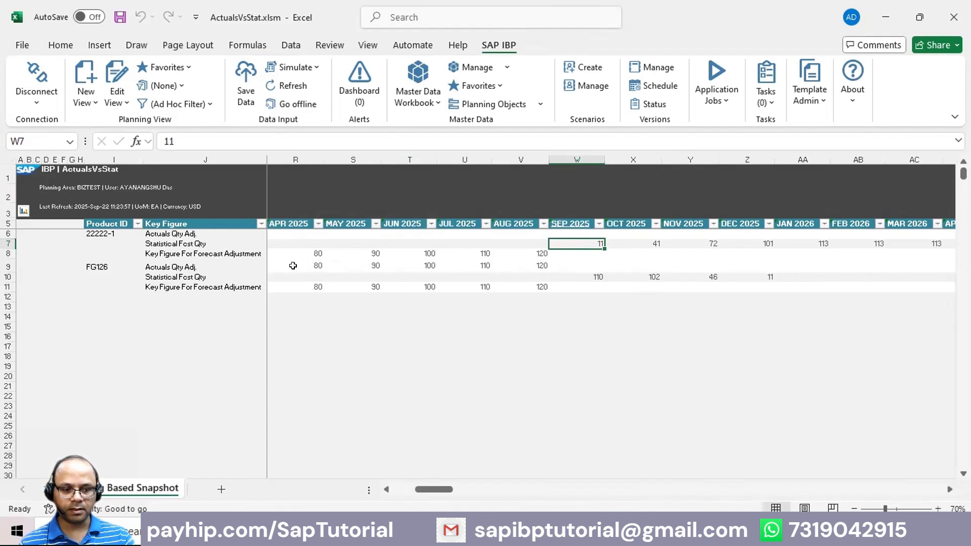
{"action": "left_click_drag", "start_coordinate": [293, 265], "coordinate": [536, 266]}
{"action": "key", "text": "ctrl+c"}
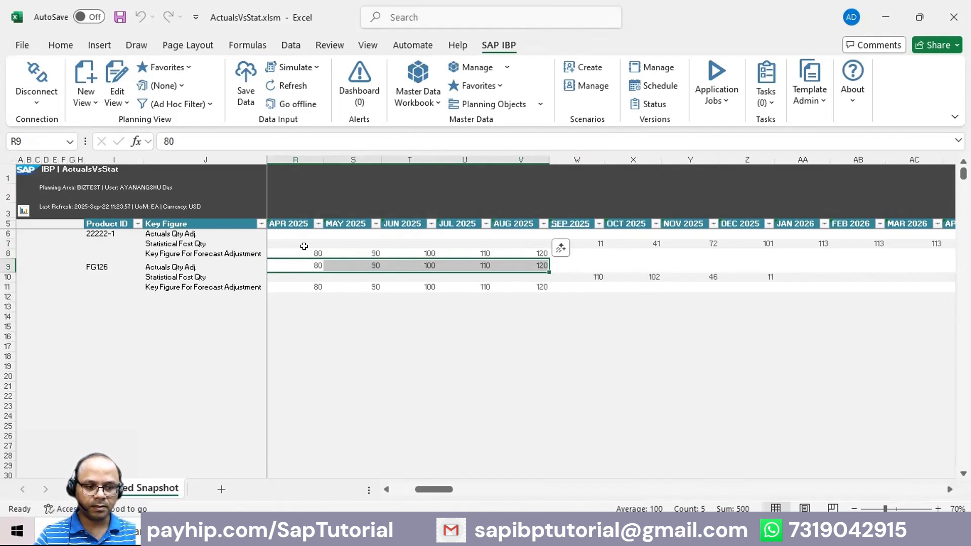
{"action": "left_click_drag", "start_coordinate": [304, 253], "coordinate": [507, 246]}
- Edit the planning view's Product ID filter to remove FG126 and keep only 22222-1
{"action": "key", "text": "ctrl+v"}
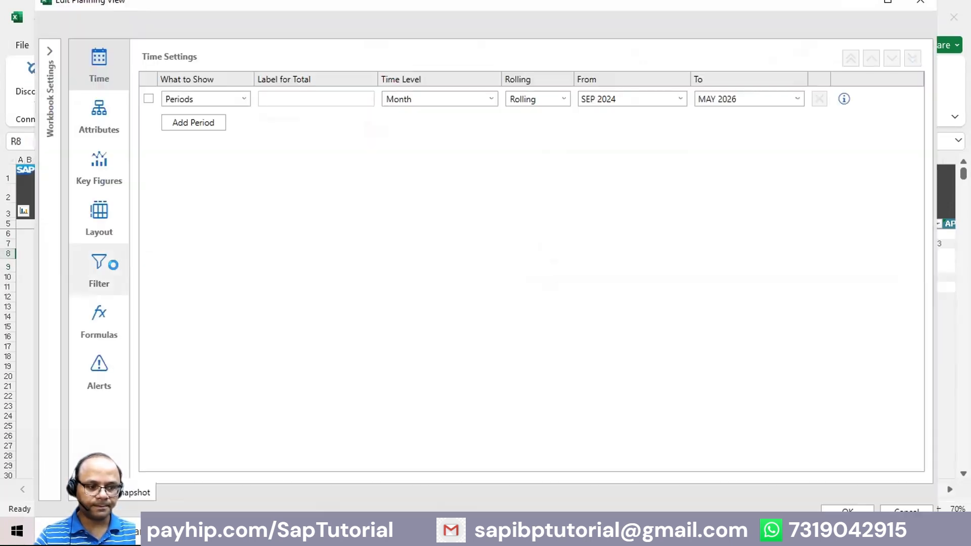
{"action": "left_click", "coordinate": [99, 268]}
{"action": "double_click", "coordinate": [489, 146]}
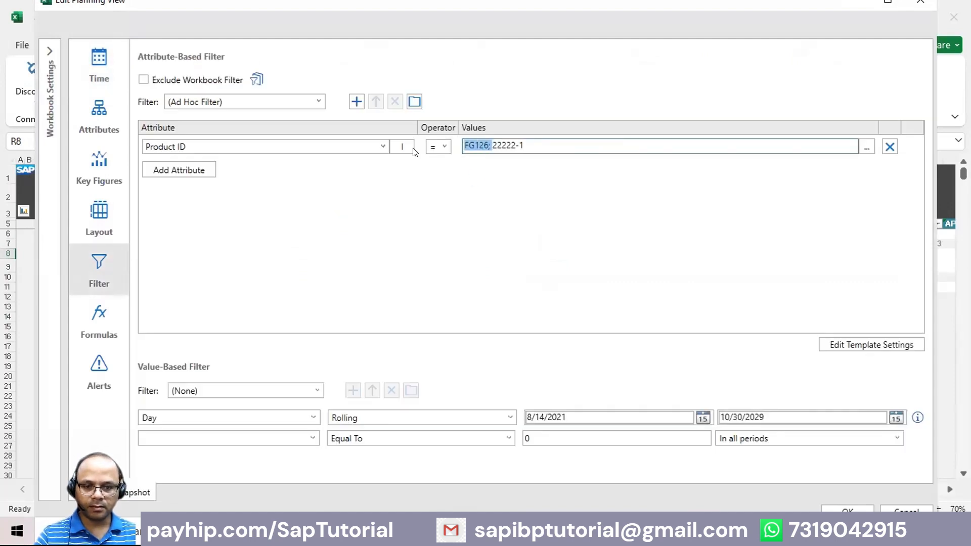
{"action": "key", "text": "BackSpace"}
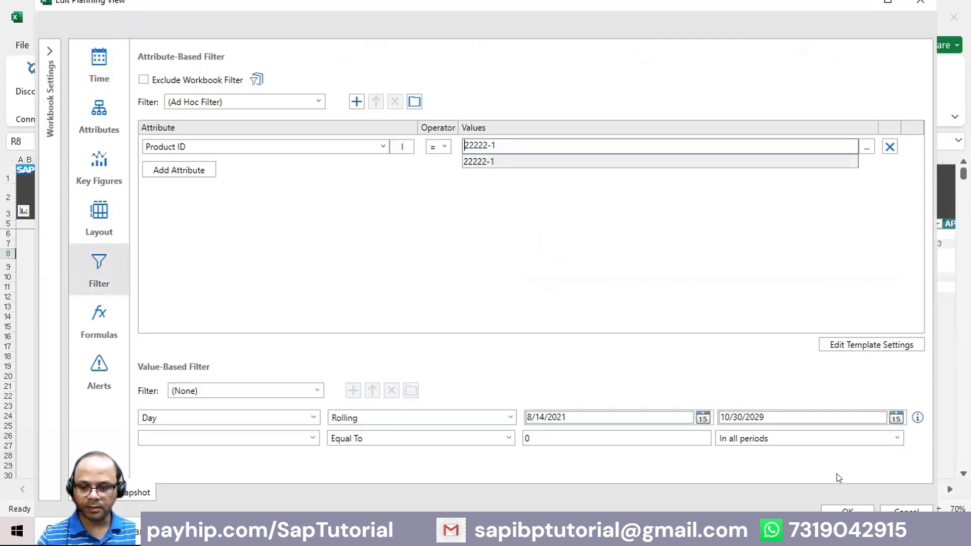
{"action": "left_click", "coordinate": [847, 510]}
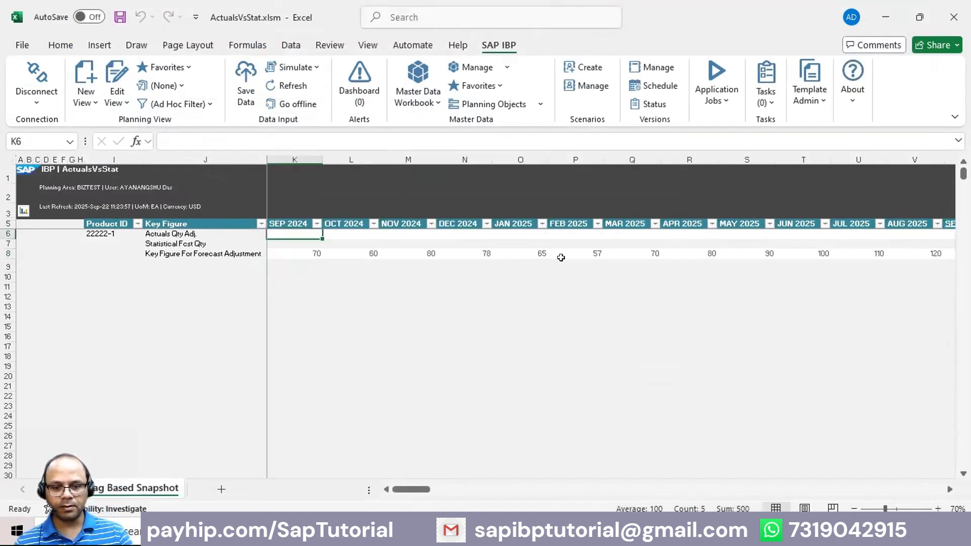
- Examine 22222-1's forecast adjustment values from September 2024 and its statistical forecast from September 2025 to January 2026
{"action": "left_click_drag", "start_coordinate": [299, 247], "coordinate": [822, 251]}
{"action": "left_click_drag", "start_coordinate": [425, 490], "coordinate": [450, 489]}
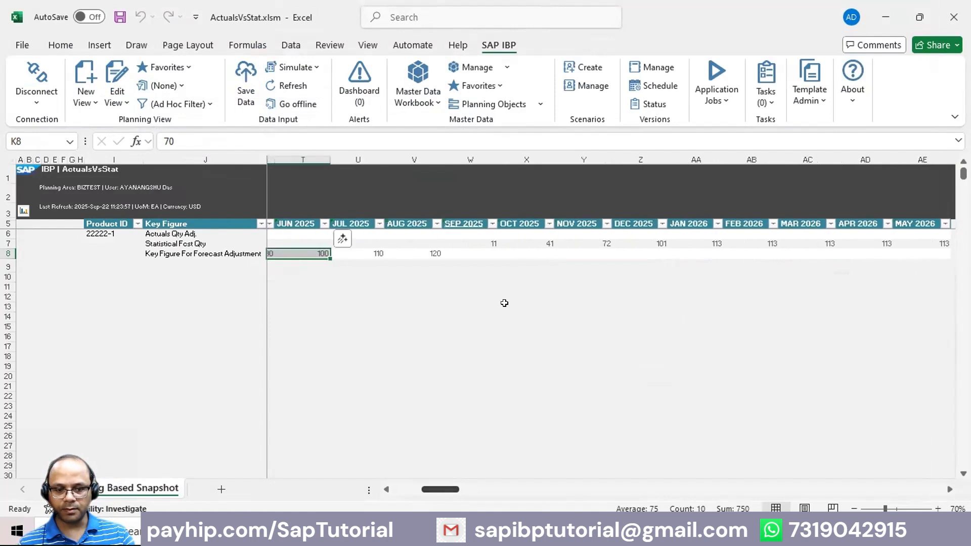
{"action": "left_click_drag", "start_coordinate": [484, 244], "coordinate": [696, 243]}
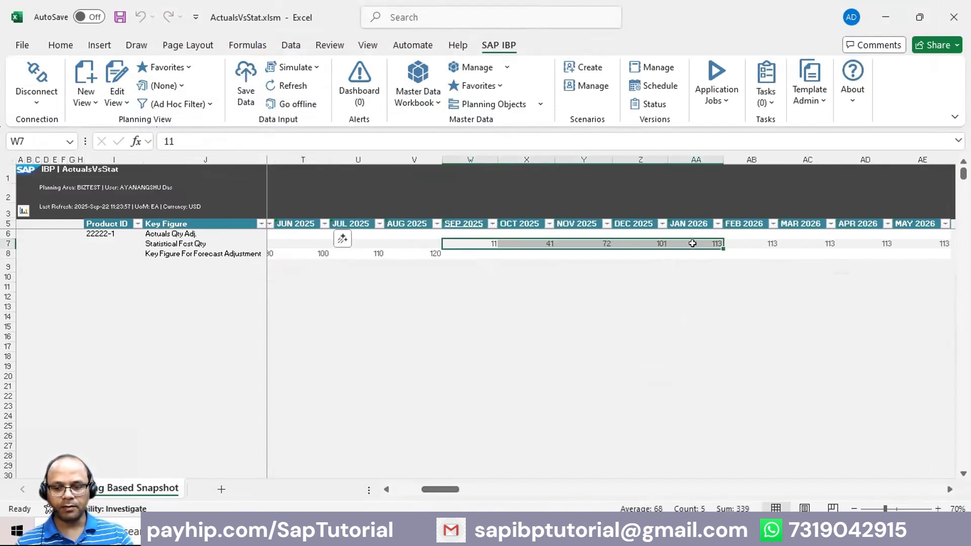